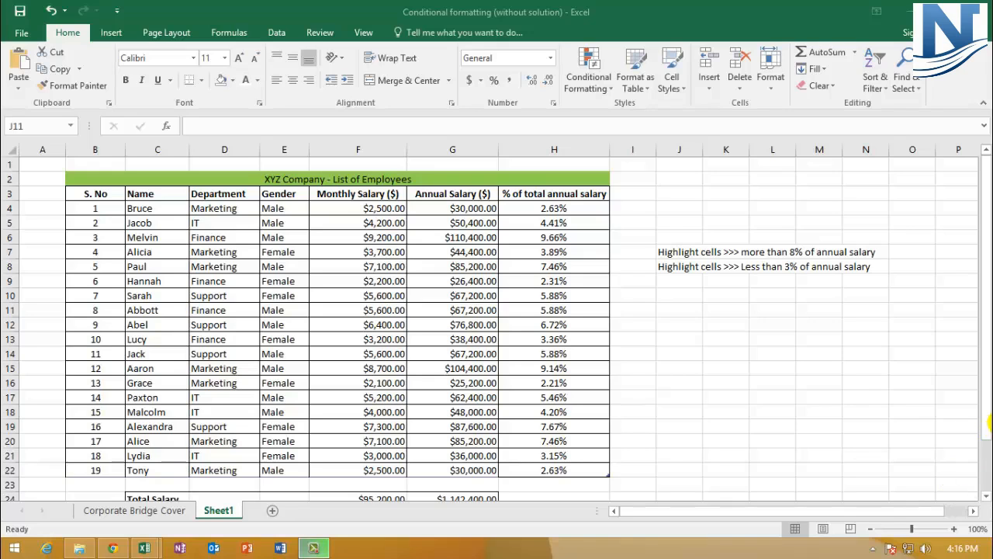
- Review the "% of total annual salary" column against the highlighting criteria in J7 and J8
{"action": "left_click", "coordinate": [560, 148]}
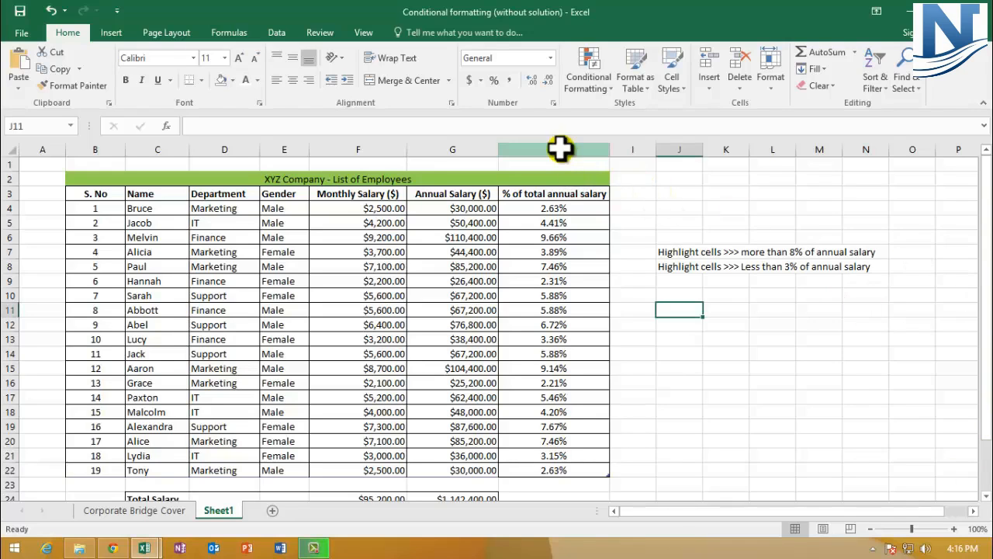
{"action": "left_click", "coordinate": [560, 148]}
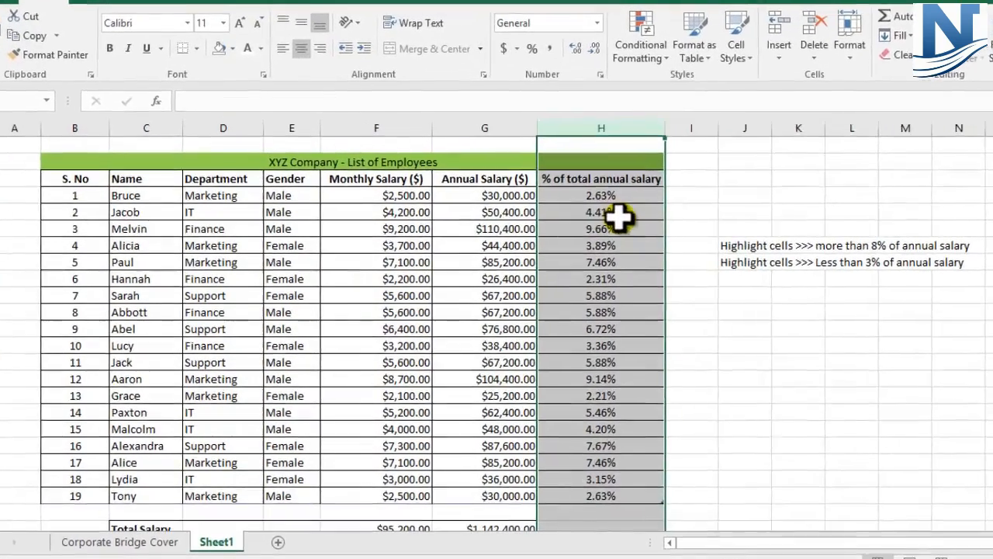
{"action": "left_click", "coordinate": [664, 252]}
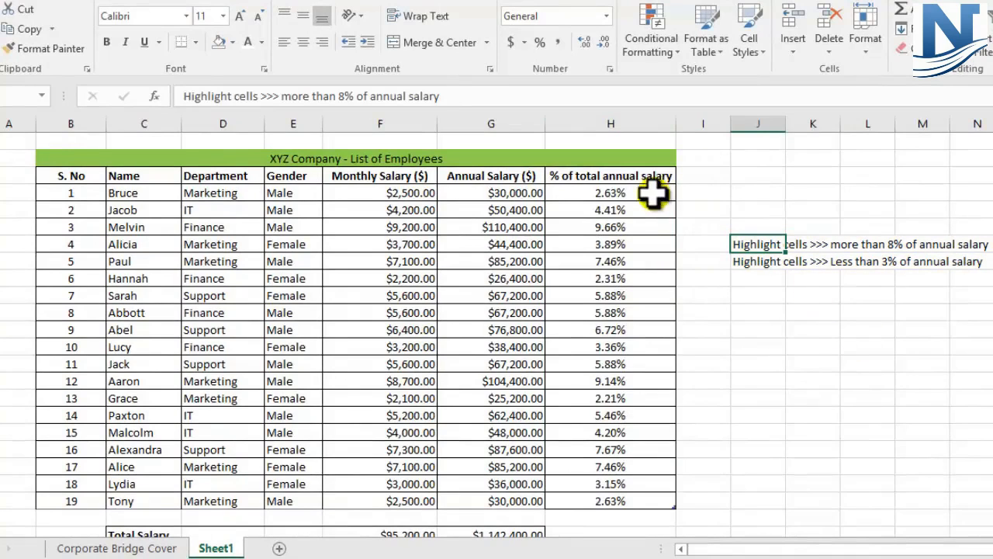
{"action": "left_click", "coordinate": [604, 225]}
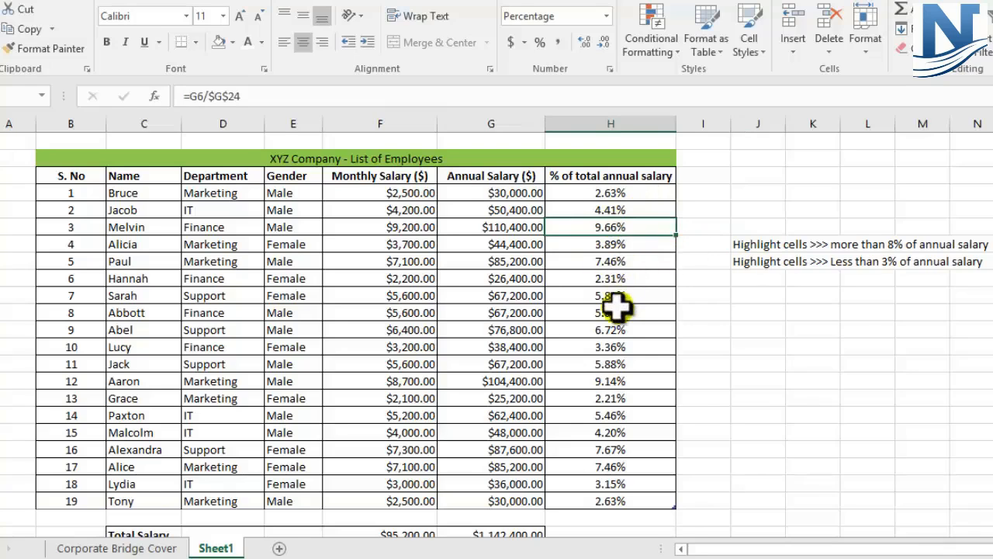
{"action": "left_click", "coordinate": [615, 380]}
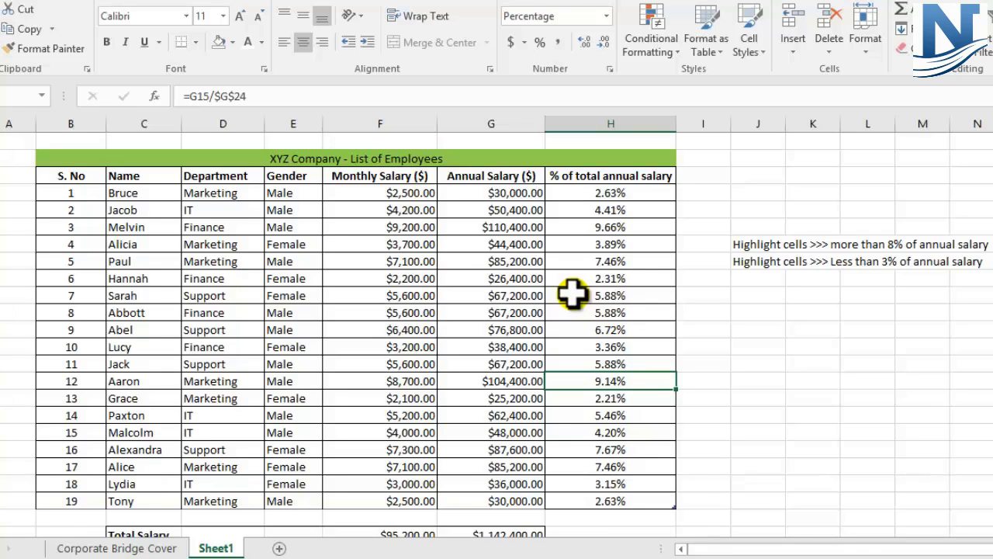
{"action": "left_click", "coordinate": [745, 245]}
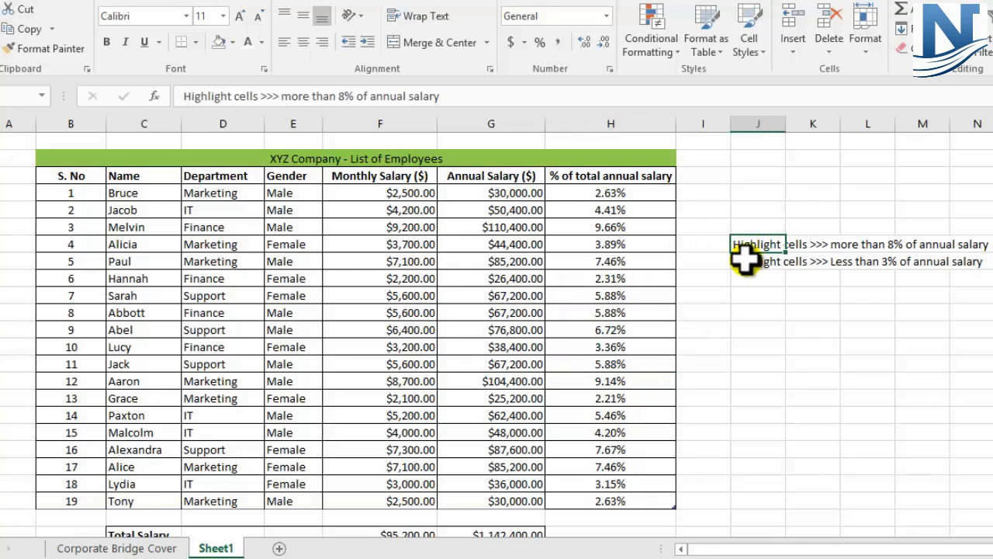
{"action": "left_click", "coordinate": [745, 262]}
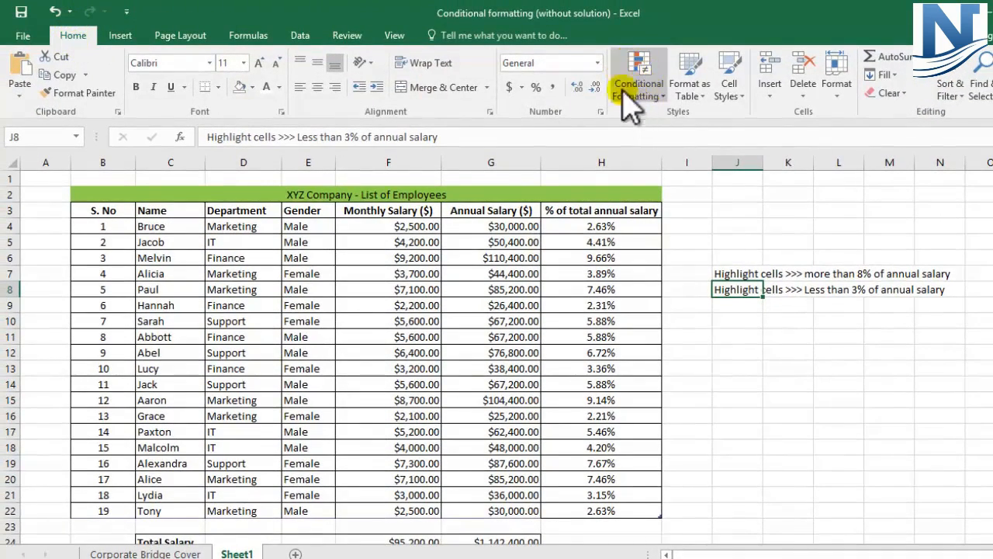
{"action": "left_click", "coordinate": [842, 352]}
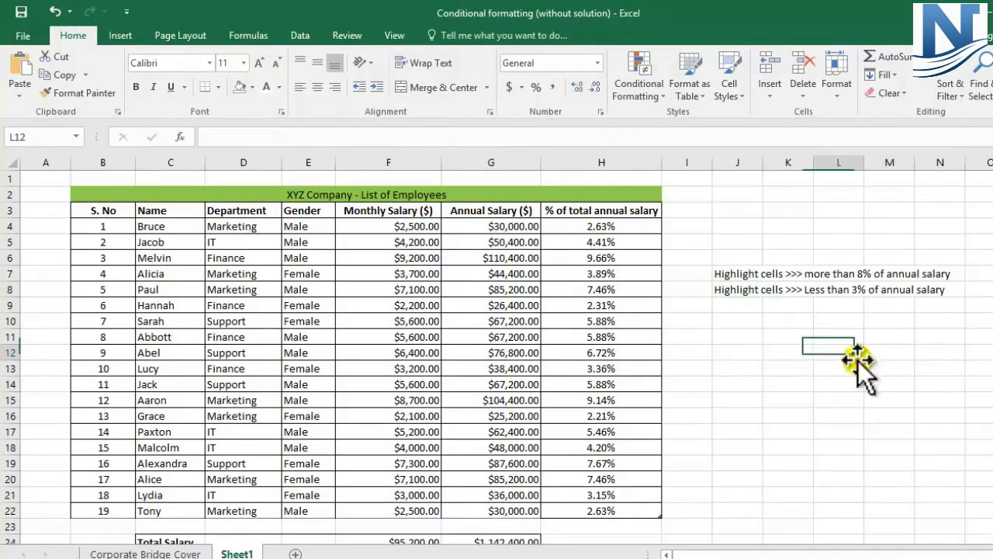
{"action": "left_click", "coordinate": [741, 275]}
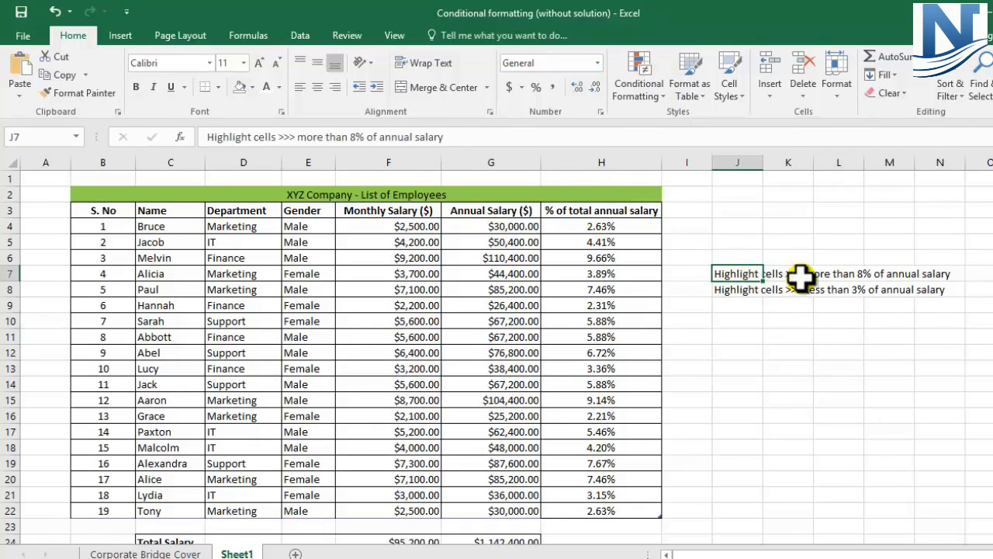
- Fill cell O7, beside the "more than 8% of annual salary" criterion, with purple
{"action": "left_click", "coordinate": [990, 274]}
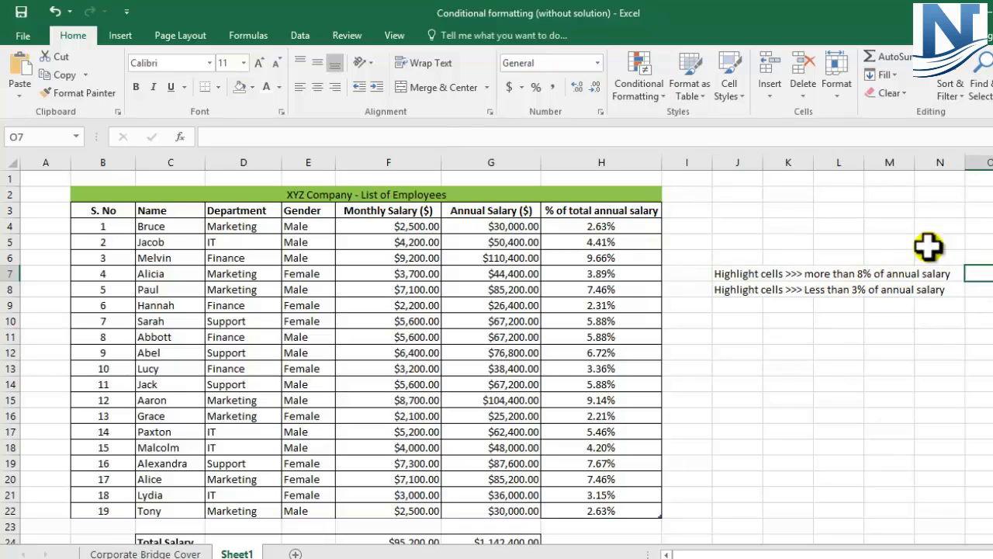
{"action": "left_click", "coordinate": [253, 87]}
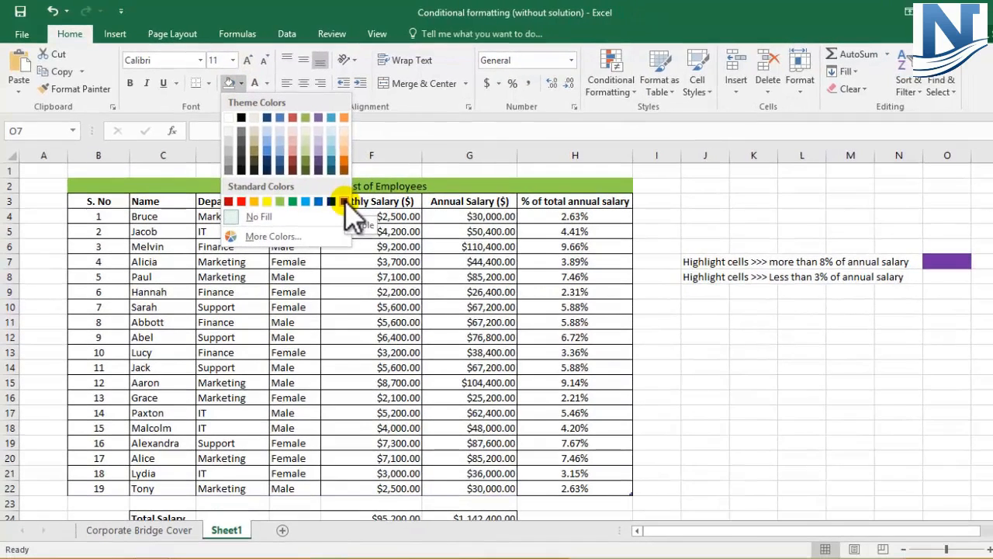
{"action": "left_click", "coordinate": [344, 202]}
{"action": "left_click", "coordinate": [645, 408]}
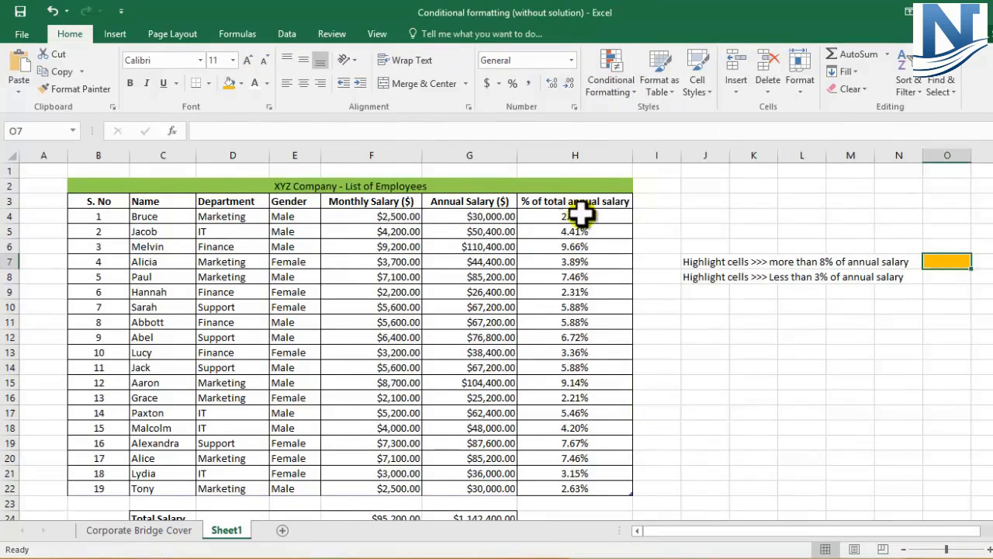
- Set up a Greater Than highlight rule with a threshold of 8% for the percentages in H4:H22
{"action": "left_click_drag", "start_coordinate": [578, 215], "coordinate": [574, 486]}
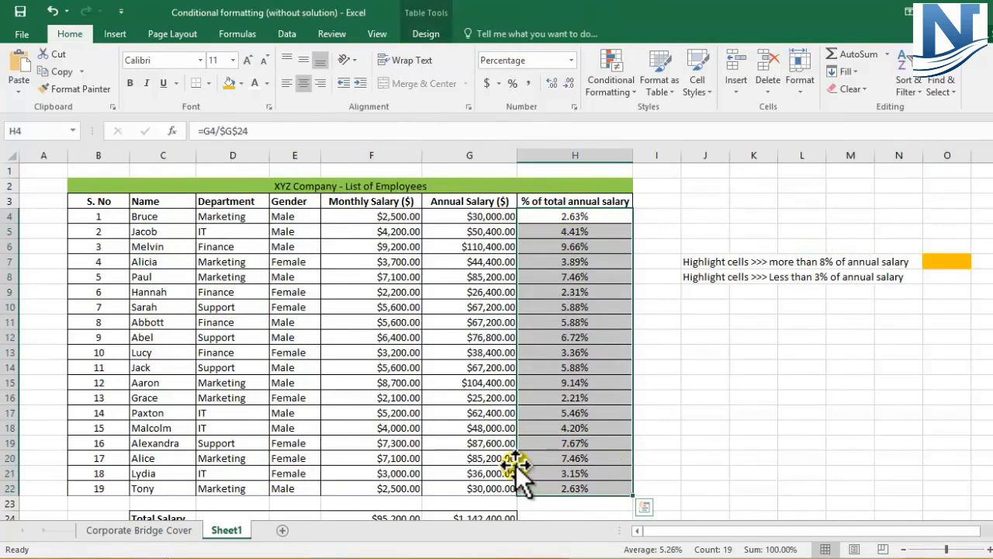
{"action": "left_click", "coordinate": [626, 97]}
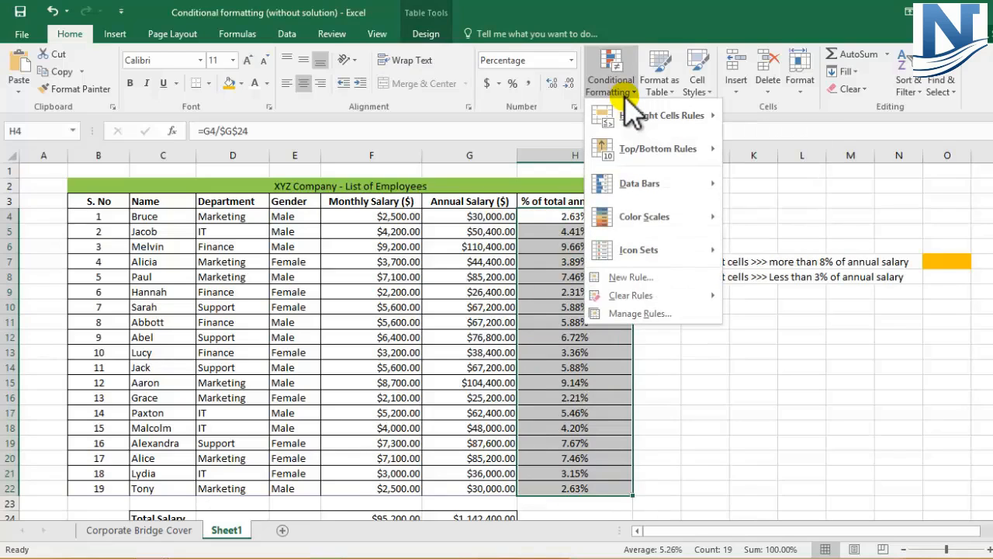
{"action": "mouse_move", "coordinate": [630, 127]}
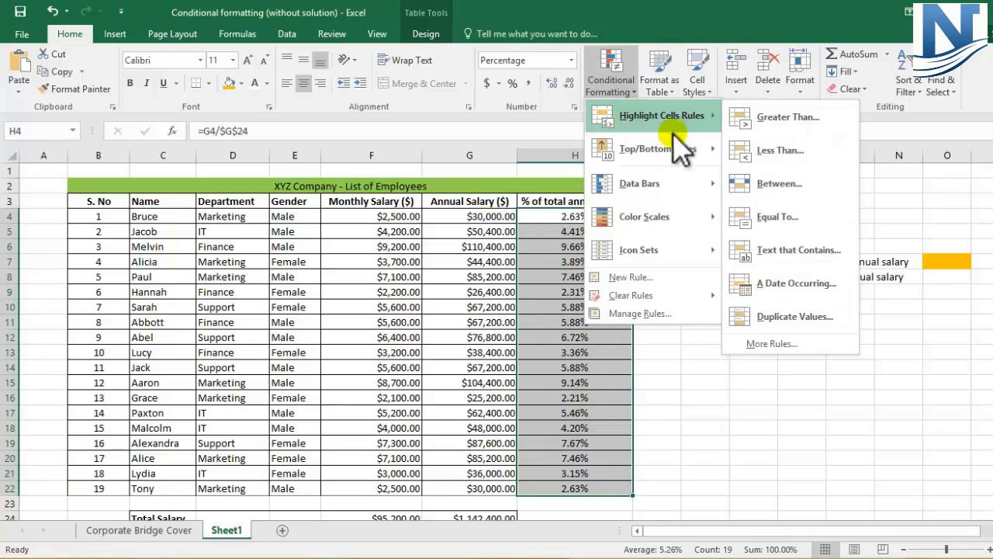
{"action": "mouse_move", "coordinate": [640, 156]}
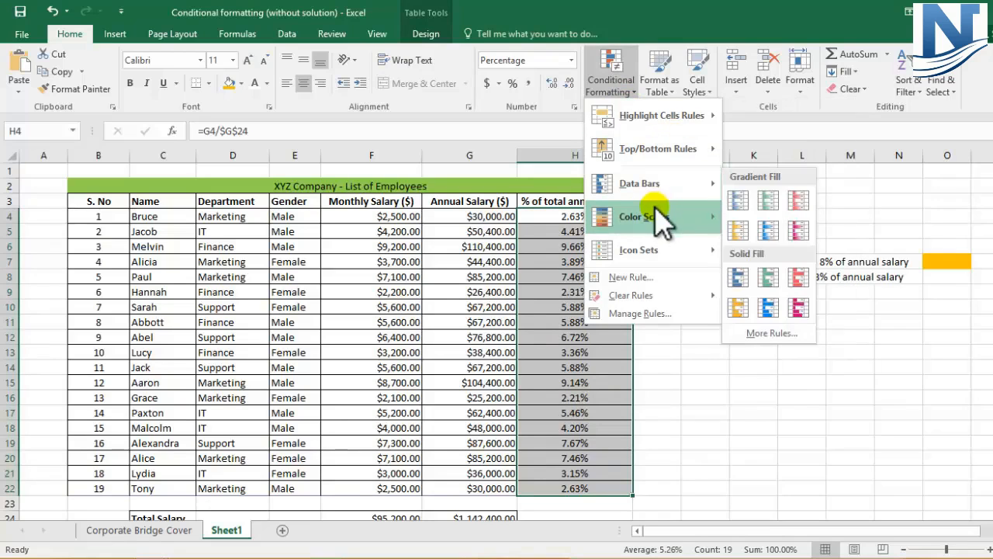
{"action": "mouse_move", "coordinate": [656, 218]}
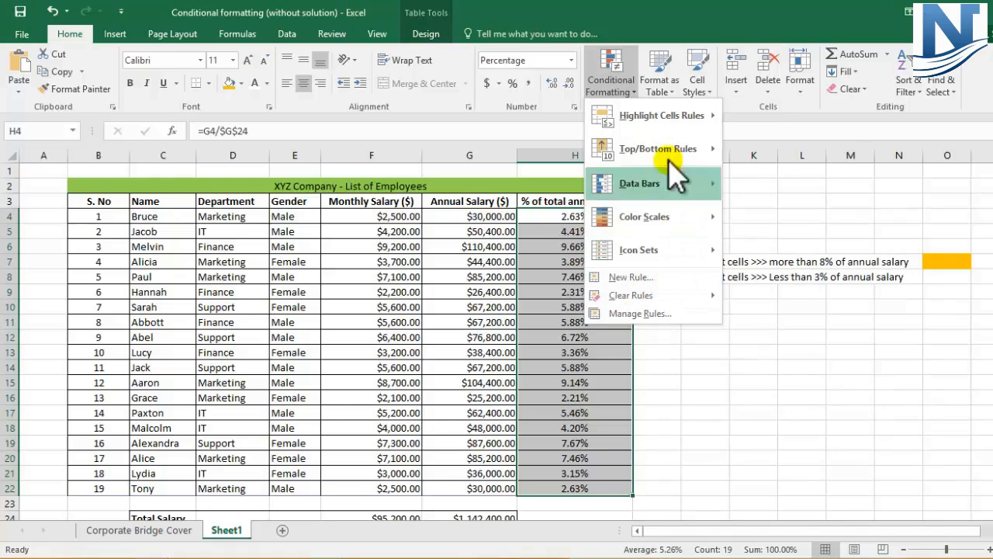
{"action": "mouse_move", "coordinate": [673, 122]}
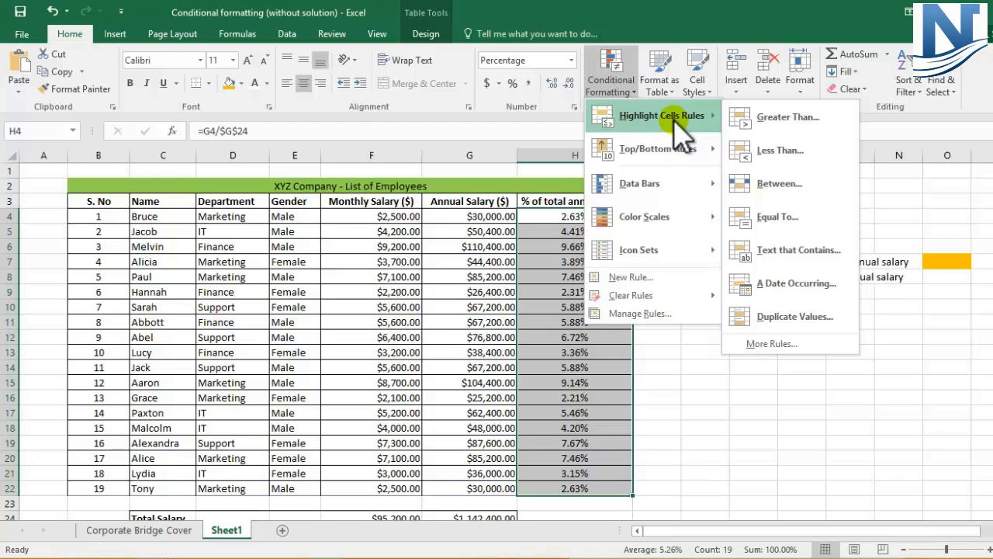
{"action": "left_click", "coordinate": [795, 125]}
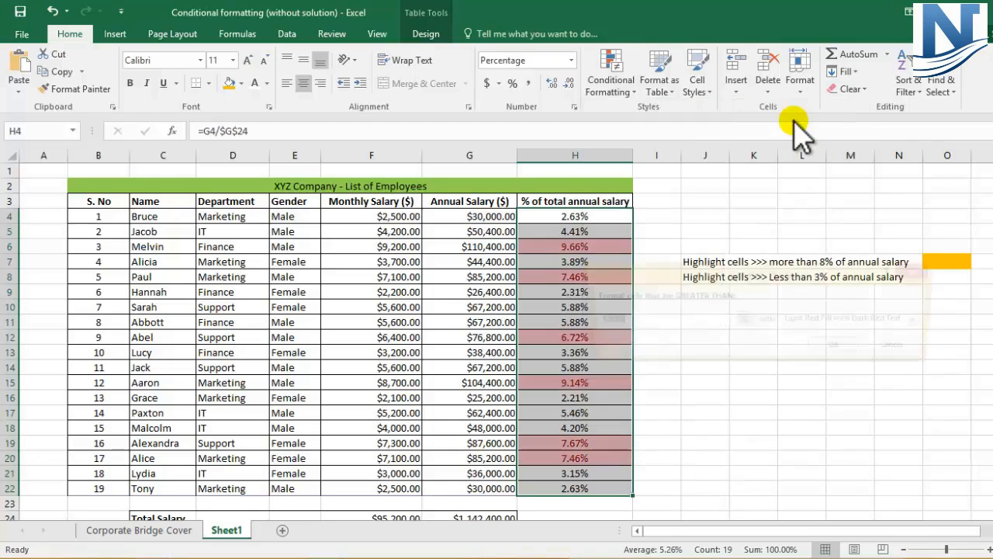
{"action": "type", "text": "8"}
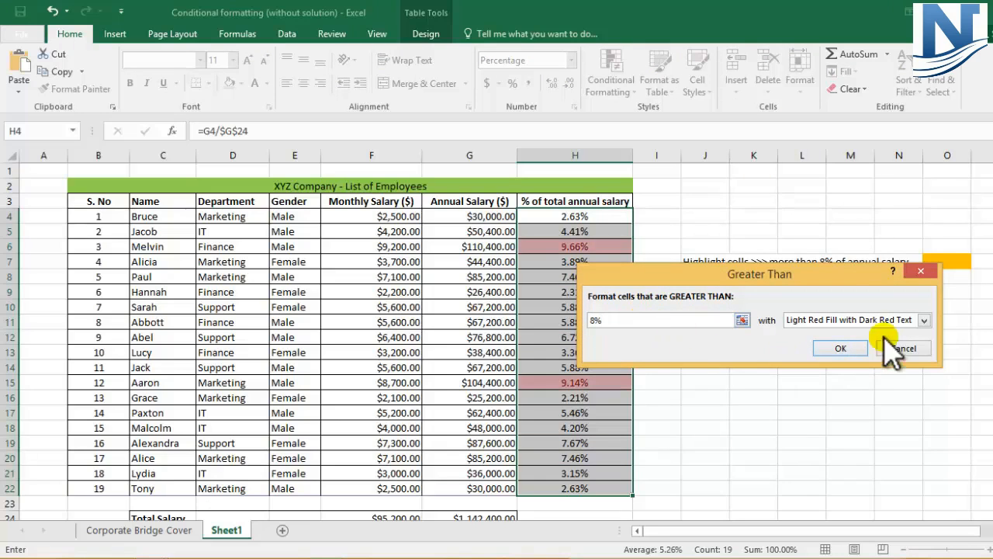
- Give the Greater Than rule a custom format with an orange fill and apply it
{"action": "left_click_drag", "start_coordinate": [852, 264], "coordinate": [255, 247]}
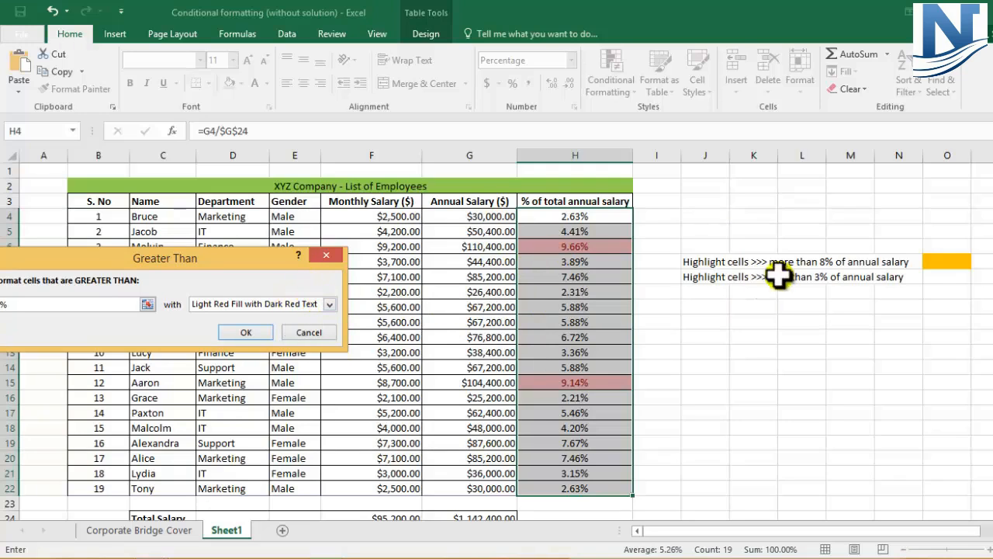
{"action": "left_click", "coordinate": [330, 305]}
{"action": "left_click_drag", "start_coordinate": [233, 259], "coordinate": [394, 225]}
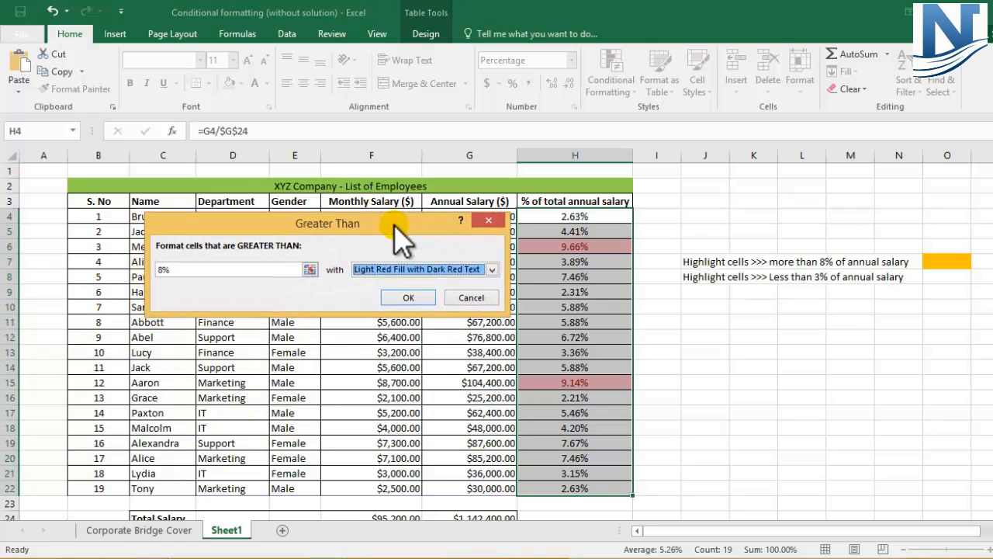
{"action": "left_click", "coordinate": [491, 269]}
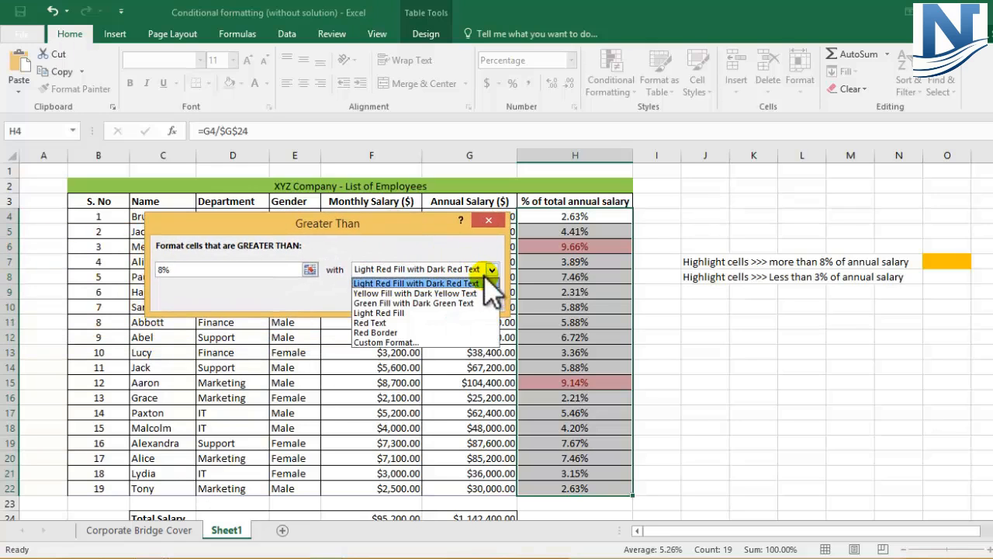
{"action": "left_click", "coordinate": [382, 343]}
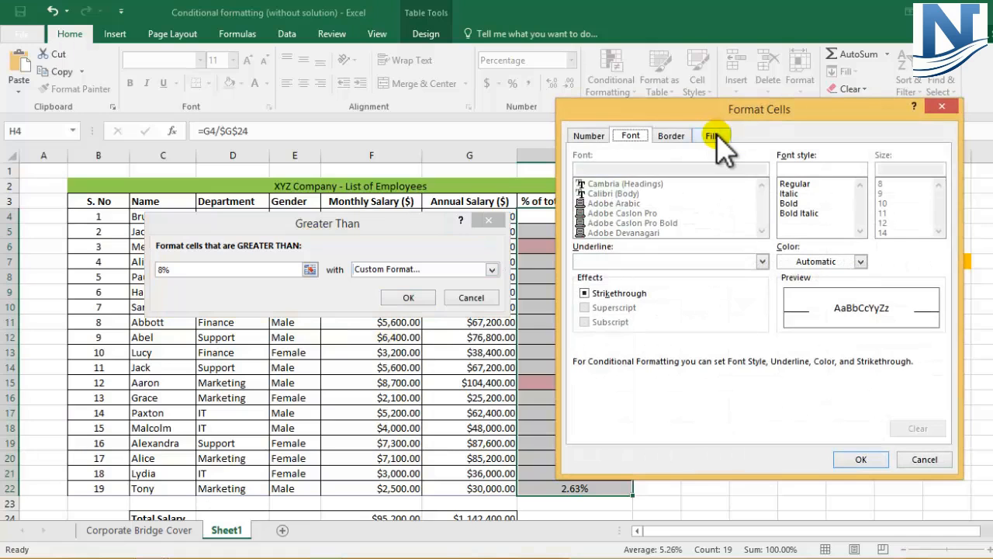
{"action": "left_click", "coordinate": [713, 136]}
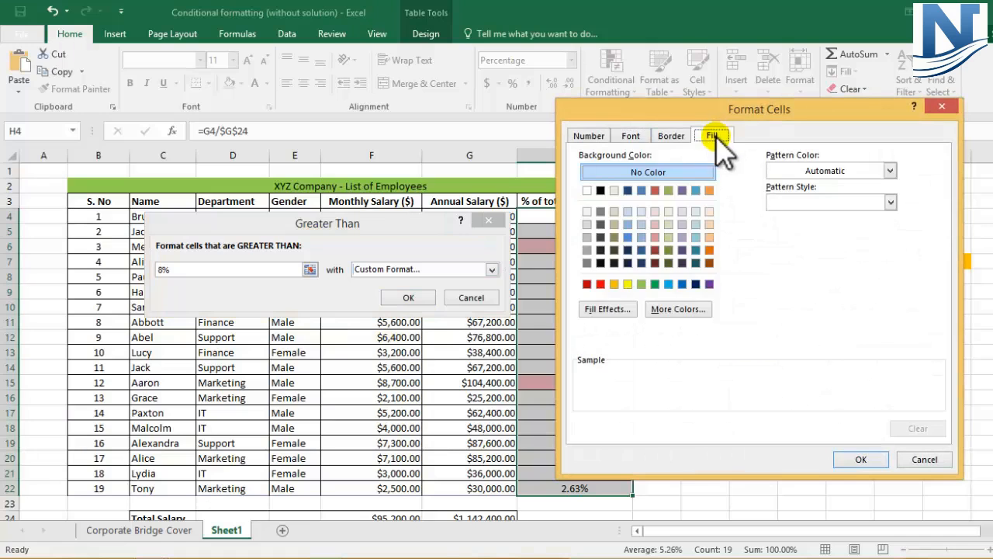
{"action": "left_click", "coordinate": [613, 284]}
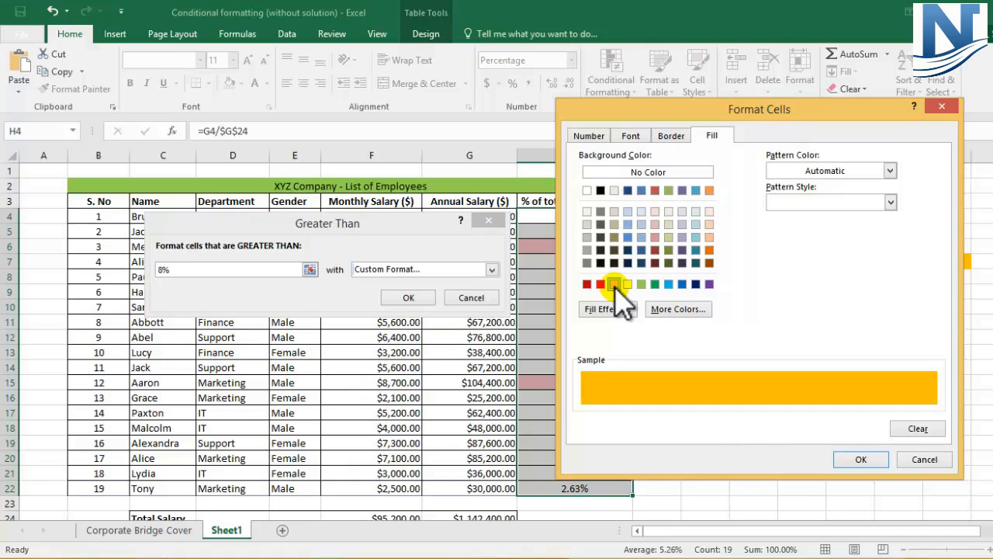
{"action": "left_click", "coordinate": [861, 460]}
{"action": "left_click", "coordinate": [408, 298]}
{"action": "left_click", "coordinate": [687, 330]}
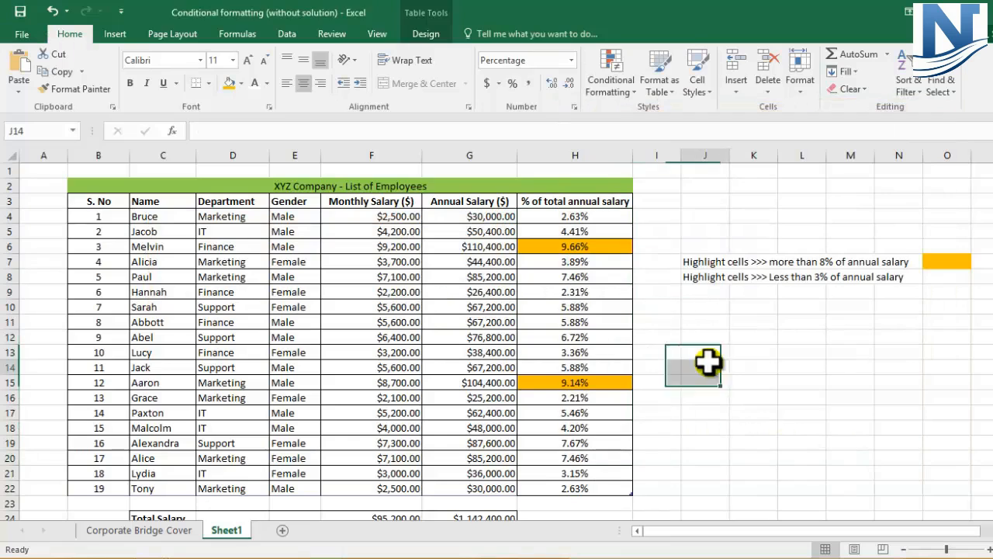
{"action": "left_click", "coordinate": [599, 248]}
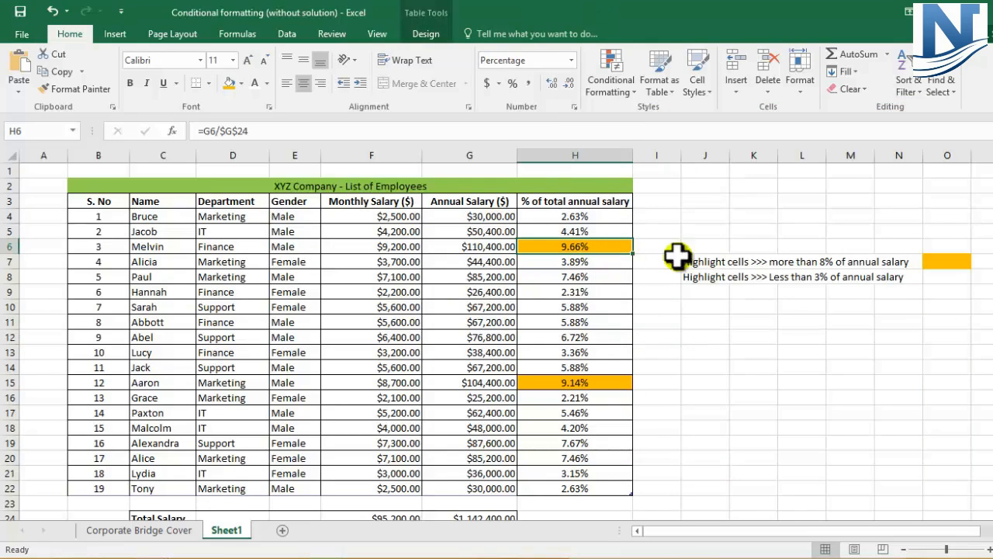
- Set up a Less Than highlight rule with a threshold of 3% for the percentages in H4:H22
{"action": "left_click", "coordinate": [692, 274]}
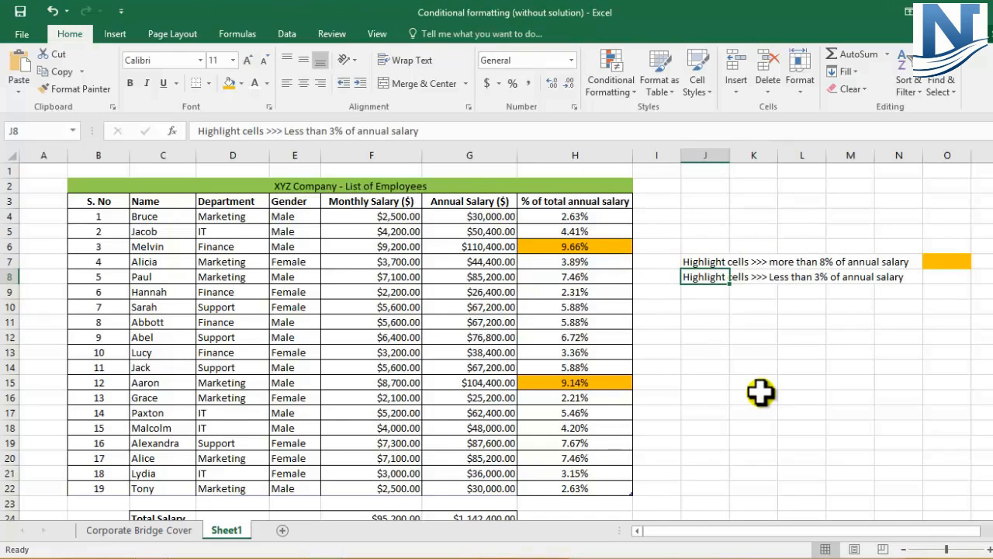
{"action": "left_click", "coordinate": [560, 219]}
{"action": "left_click_drag", "start_coordinate": [560, 218], "coordinate": [559, 484]}
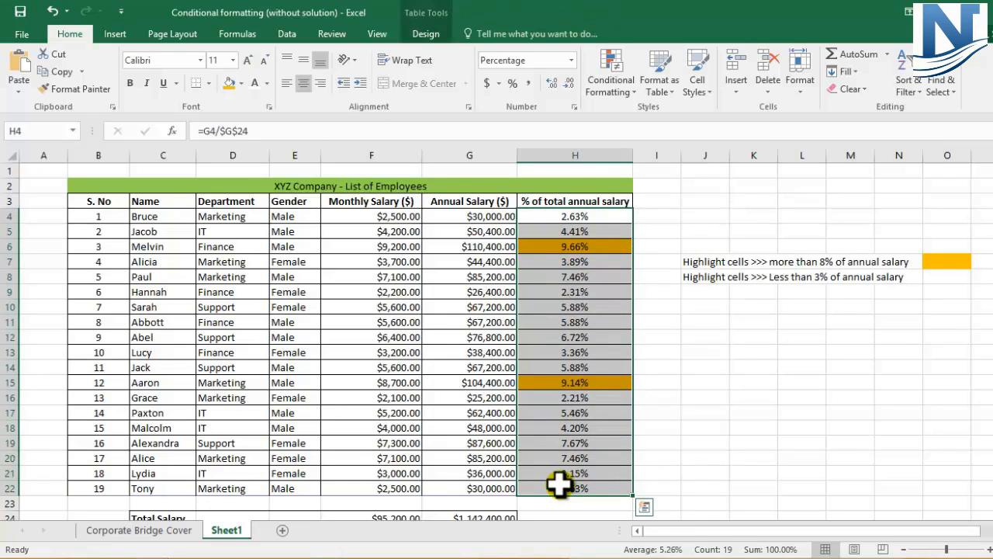
{"action": "left_click", "coordinate": [626, 93]}
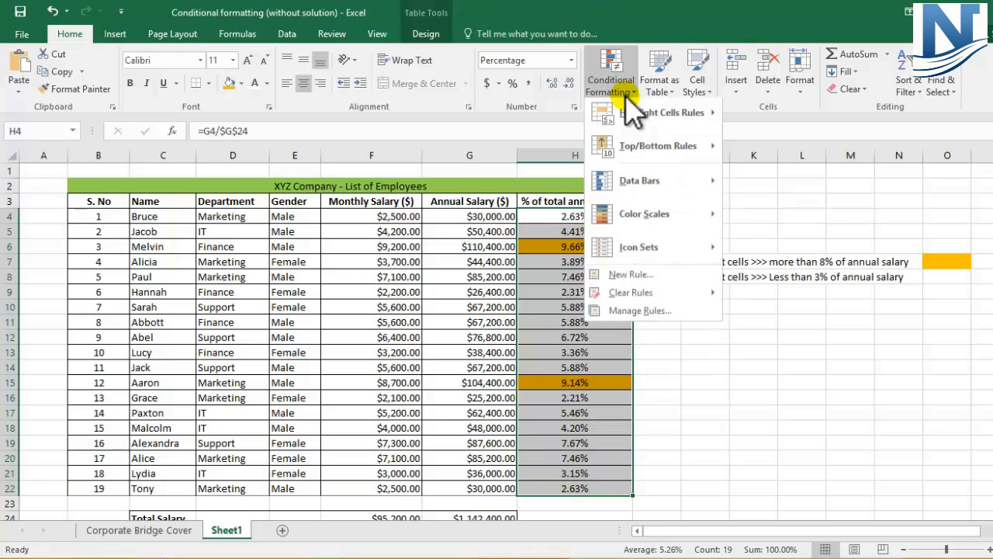
{"action": "mouse_move", "coordinate": [657, 122]}
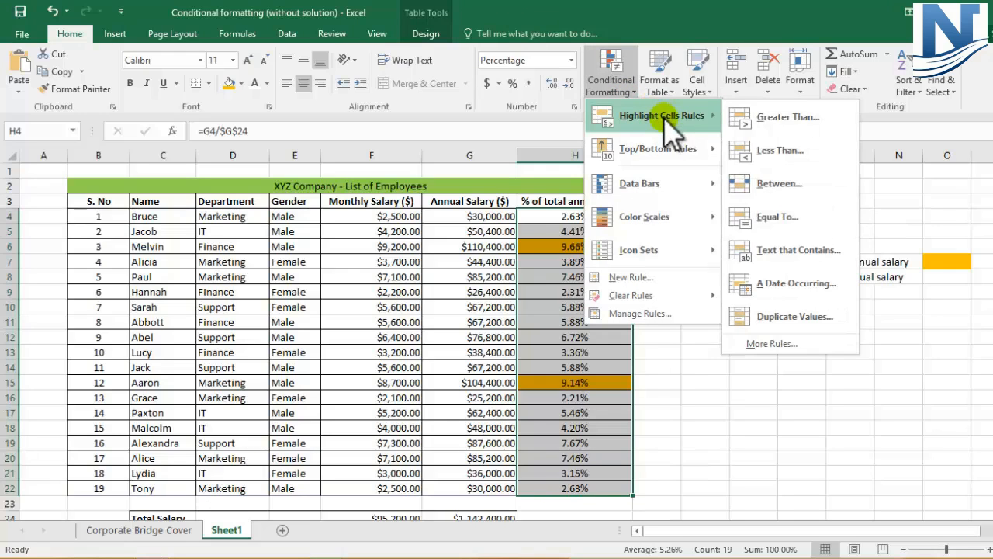
{"action": "left_click", "coordinate": [780, 151]}
{"action": "type", "text": "3"}
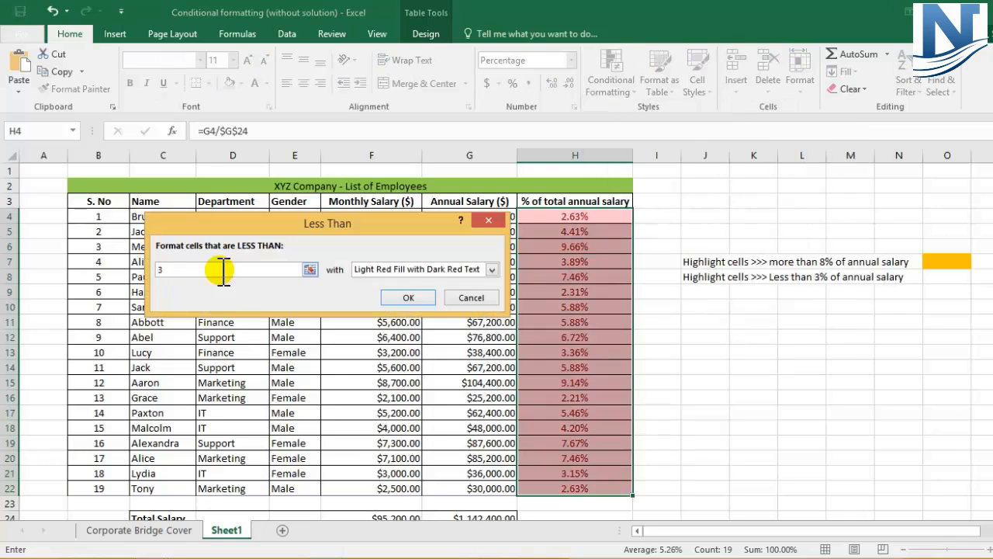
{"action": "type", "text": "%"}
- Give the Less Than rule a custom format with a purple fill and apply it
{"action": "left_click", "coordinate": [492, 269]}
{"action": "left_click", "coordinate": [379, 343]}
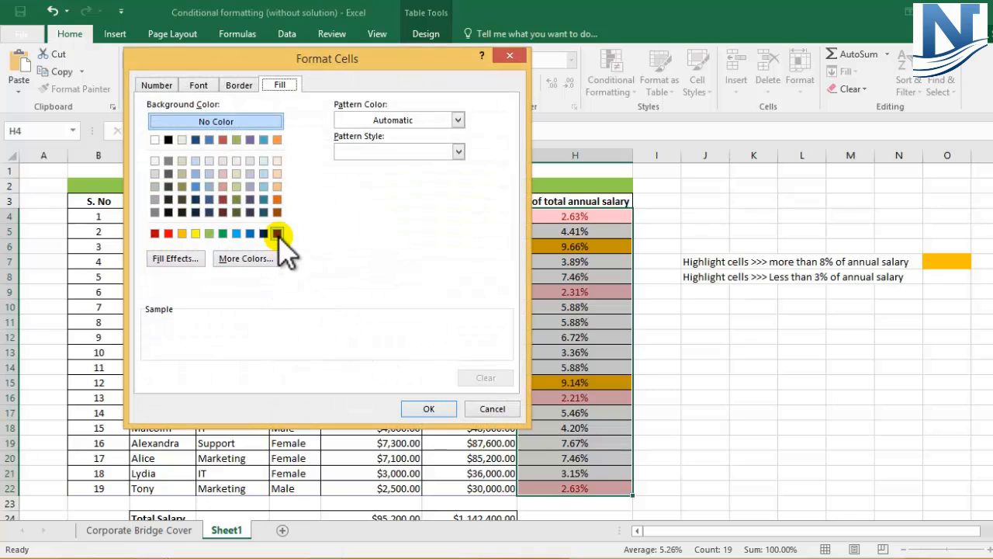
{"action": "left_click", "coordinate": [277, 232]}
{"action": "left_click", "coordinate": [438, 413]}
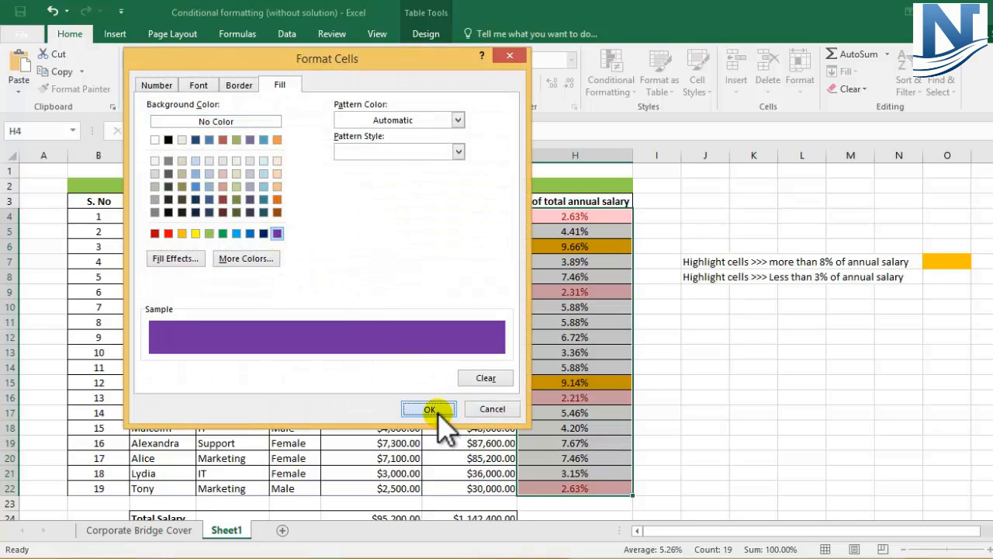
{"action": "left_click", "coordinate": [409, 297]}
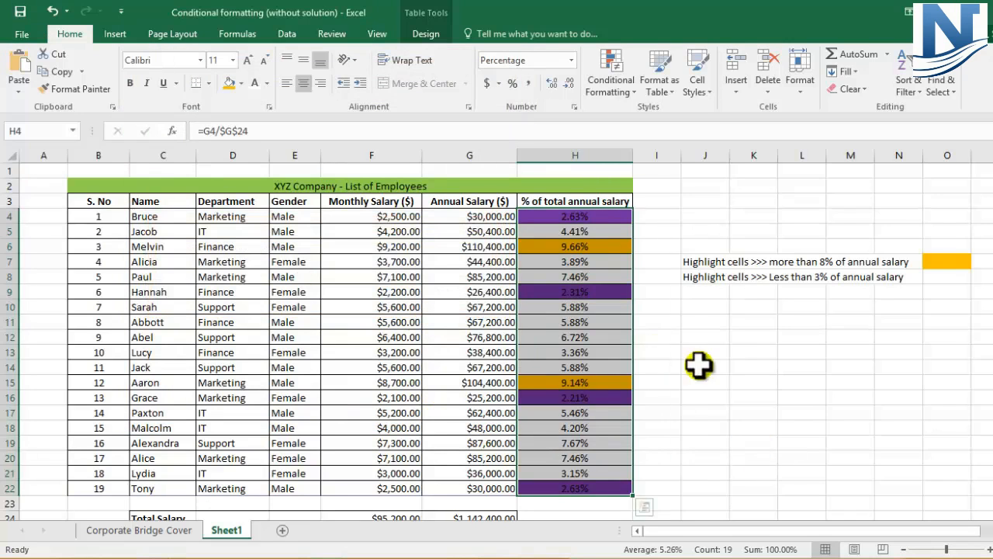
- Fill cell O8, beside the "Less than 3% of annual salary" criterion, with purple
{"action": "left_click", "coordinate": [702, 366]}
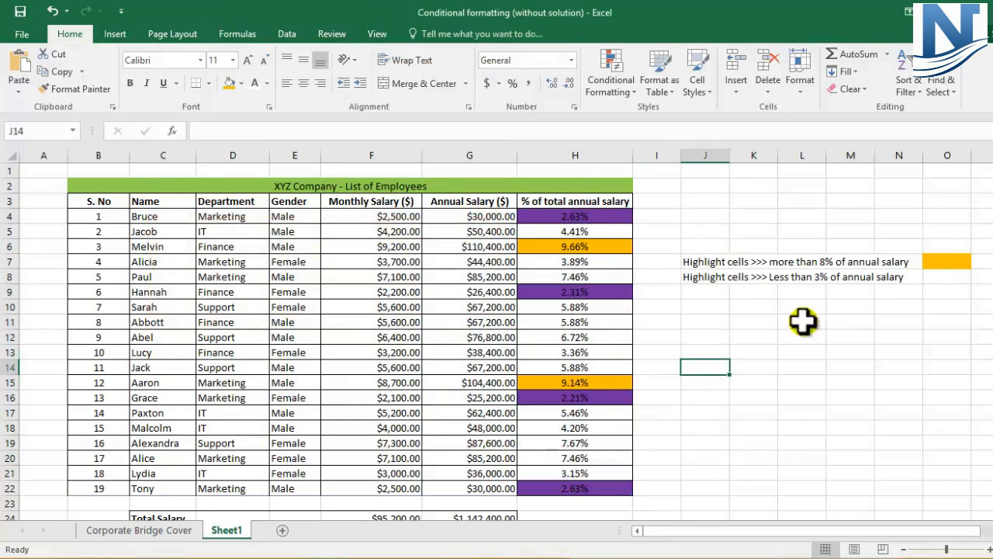
{"action": "left_click", "coordinate": [243, 85]}
{"action": "left_click", "coordinate": [343, 203]}
- Check the purple and orange highlighted percentages in column H against the two criteria
{"action": "left_click", "coordinate": [565, 215]}
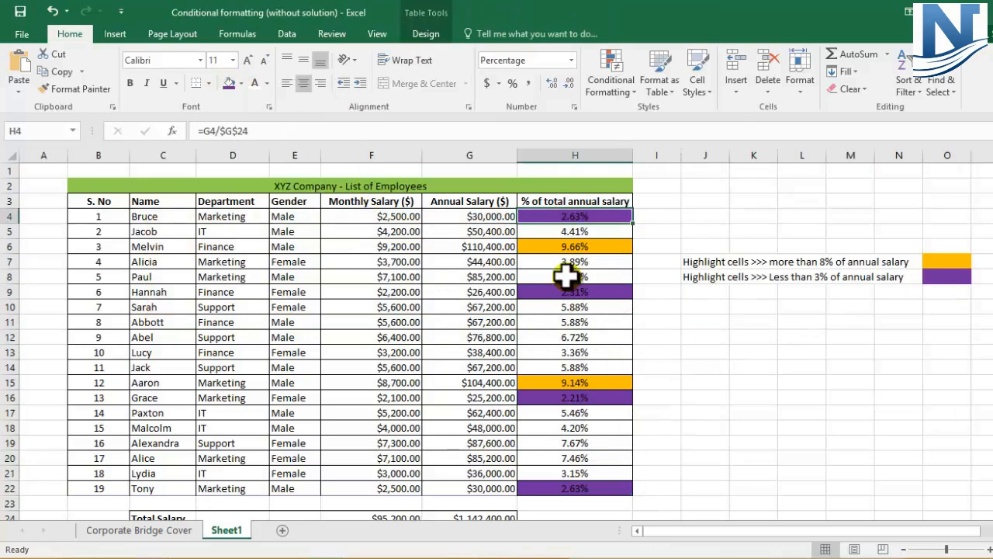
{"action": "left_click", "coordinate": [569, 293]}
{"action": "left_click", "coordinate": [572, 398]}
{"action": "left_click", "coordinate": [556, 491]}
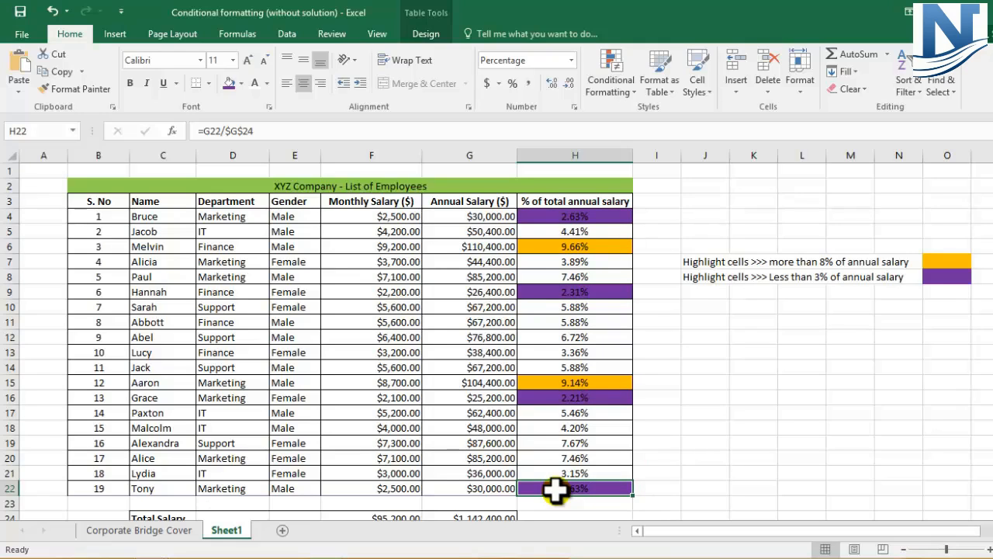
{"action": "left_click", "coordinate": [577, 243]}
{"action": "left_click", "coordinate": [581, 369]}
{"action": "left_click", "coordinate": [583, 400]}
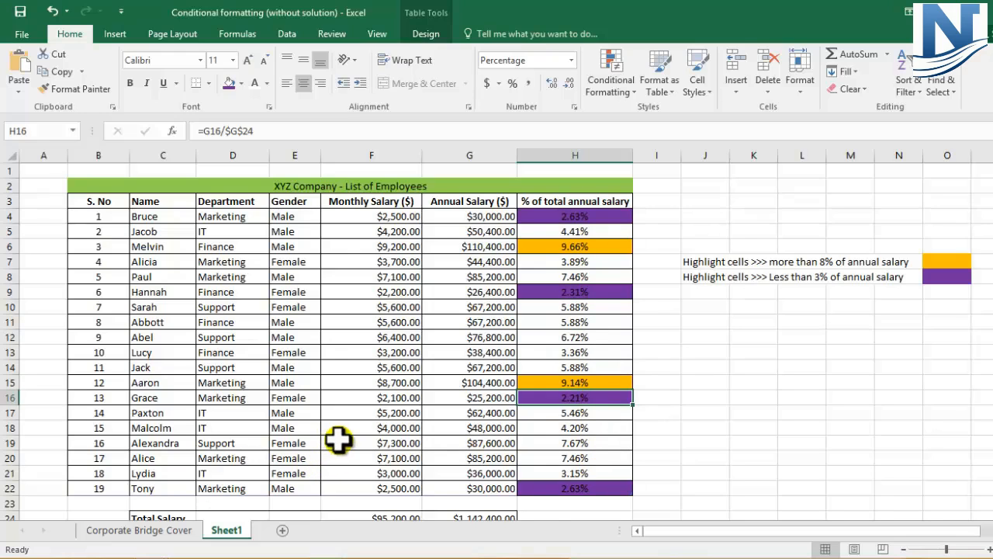
- Try a monthly salary of $710 in F8 to test the highlighting in H8, and undo the change
{"action": "left_click", "coordinate": [385, 456]}
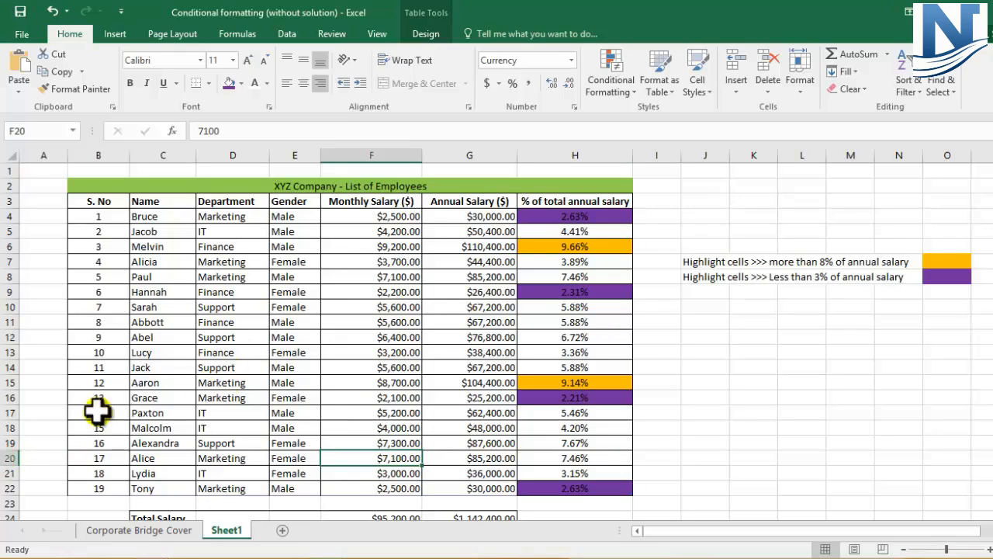
{"action": "left_click", "coordinate": [8, 273]}
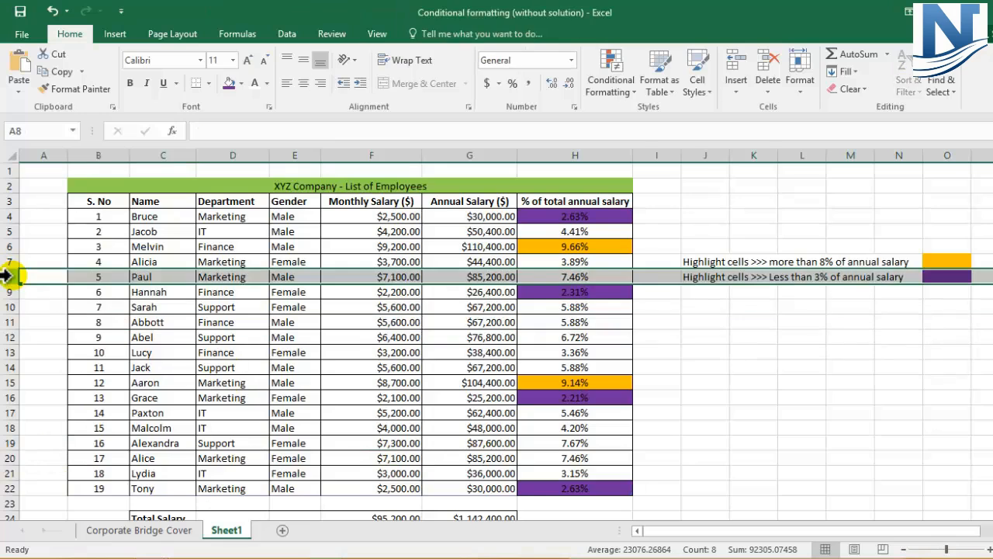
{"action": "left_click", "coordinate": [363, 277]}
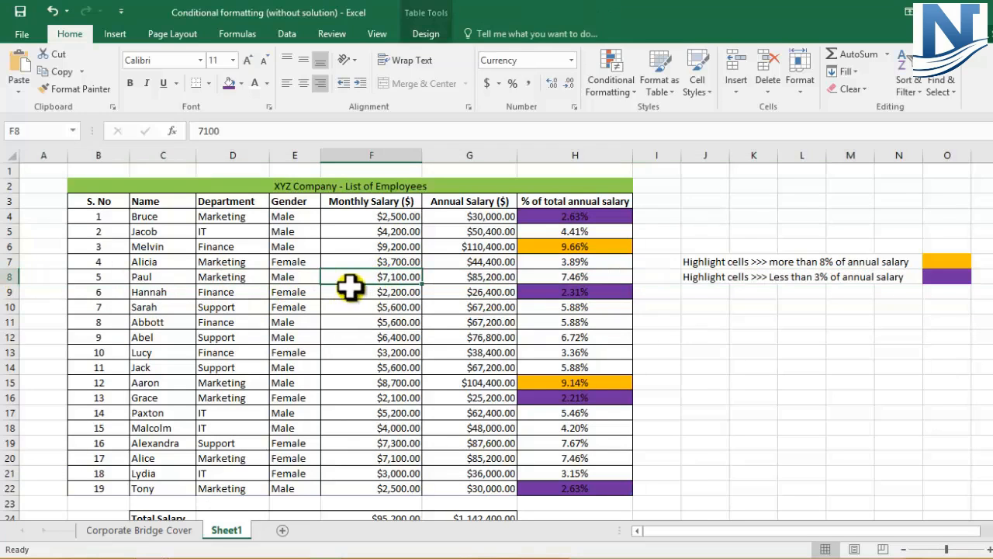
{"action": "type", "text": "71"}
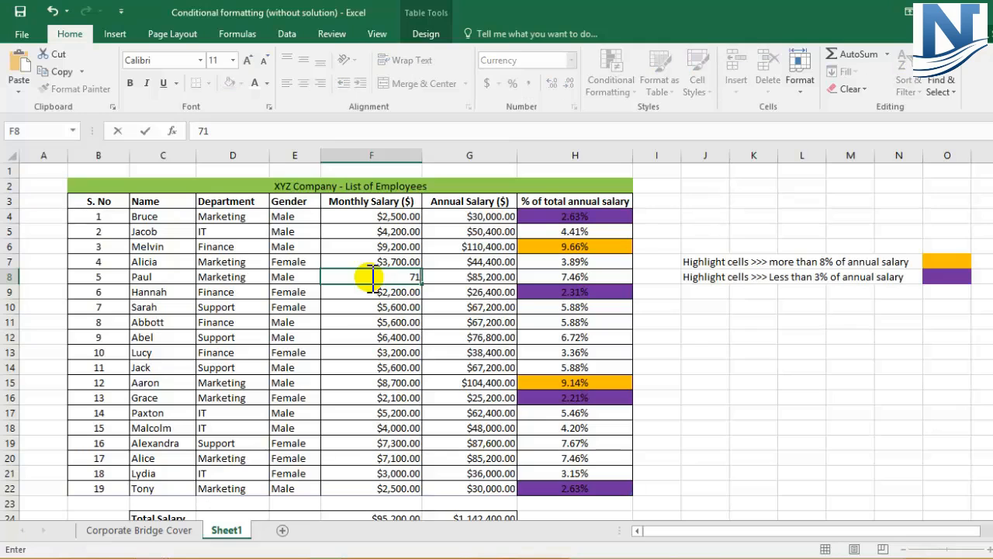
{"action": "type", "text": "0"}
{"action": "key", "text": "Return"}
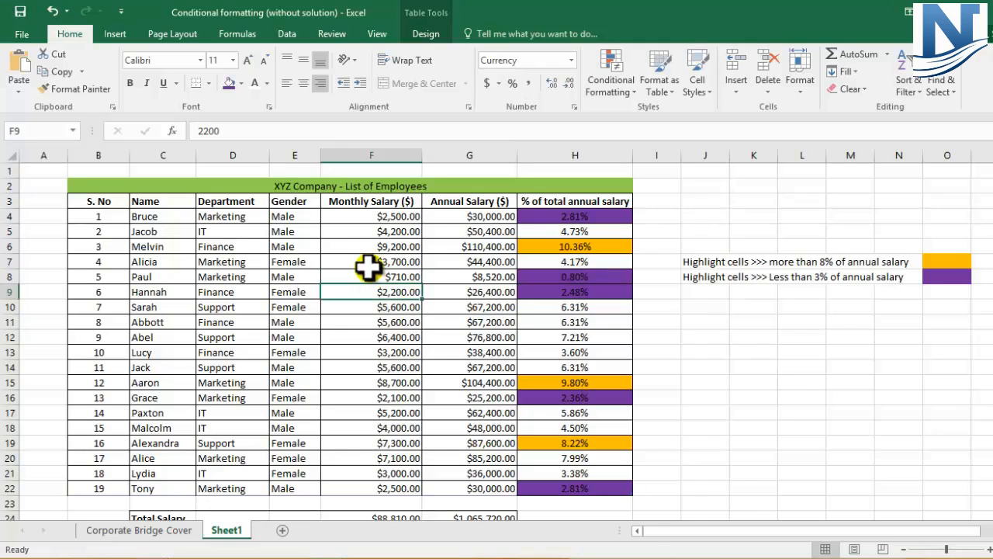
{"action": "left_click", "coordinate": [556, 275]}
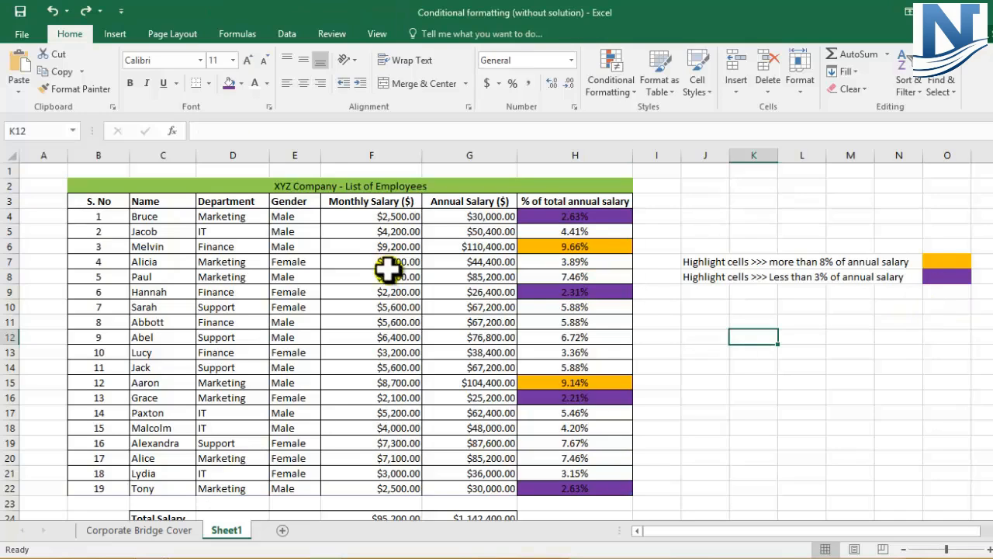
{"action": "left_click", "coordinate": [388, 274]}
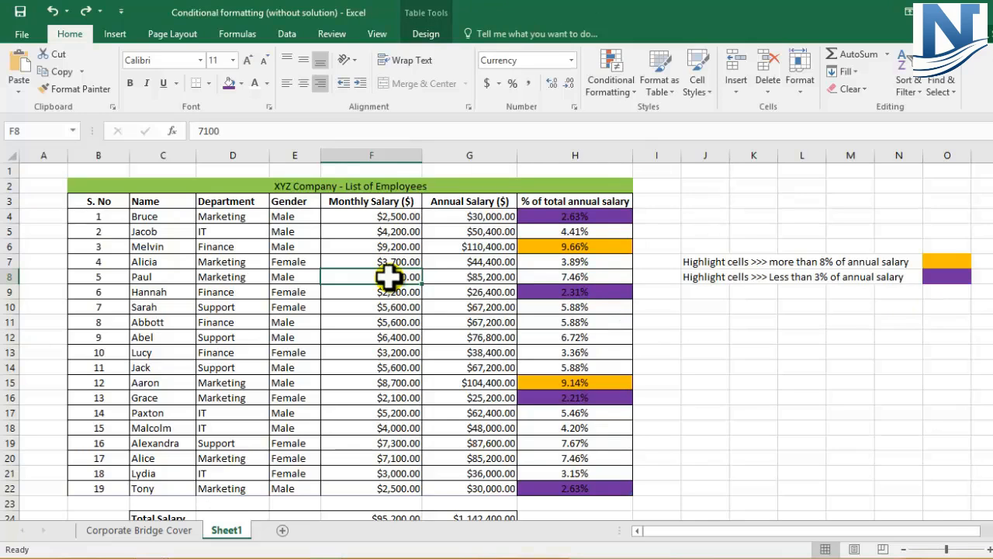
- Set the monthly salary in F18 to $20,000 and check the highlighting of its percentage in H18
{"action": "left_click", "coordinate": [8, 428]}
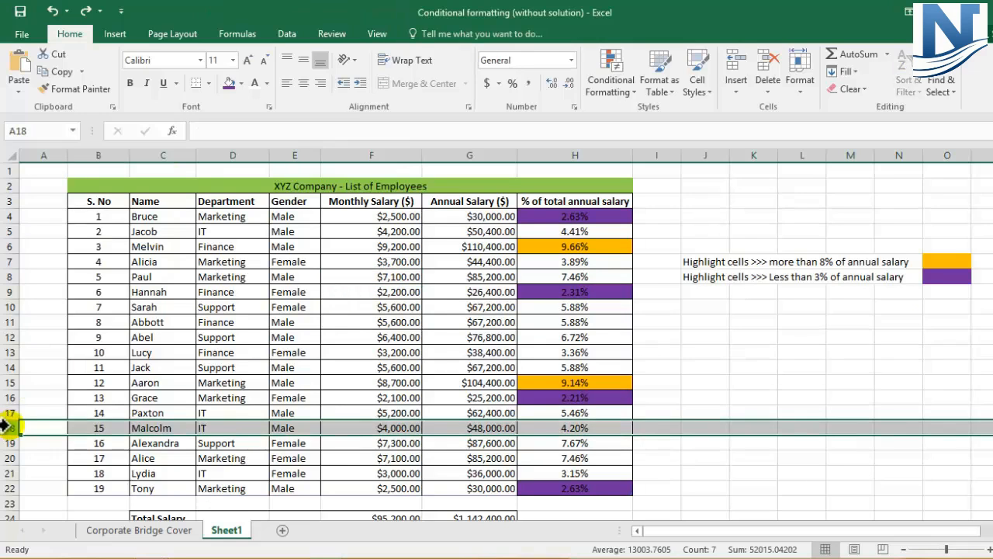
{"action": "left_click", "coordinate": [399, 426]}
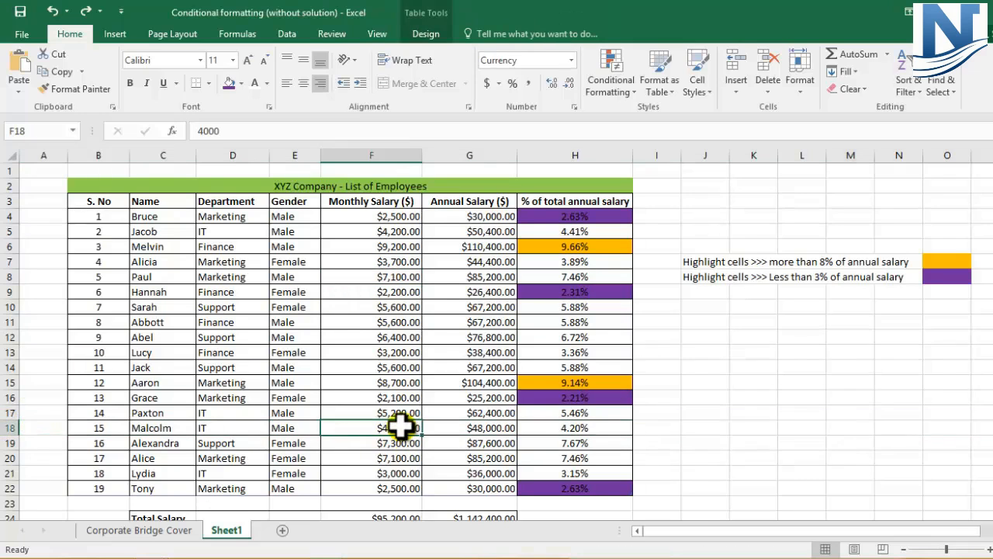
{"action": "type", "text": "20000"}
{"action": "key", "text": "Return"}
{"action": "left_click", "coordinate": [587, 425]}
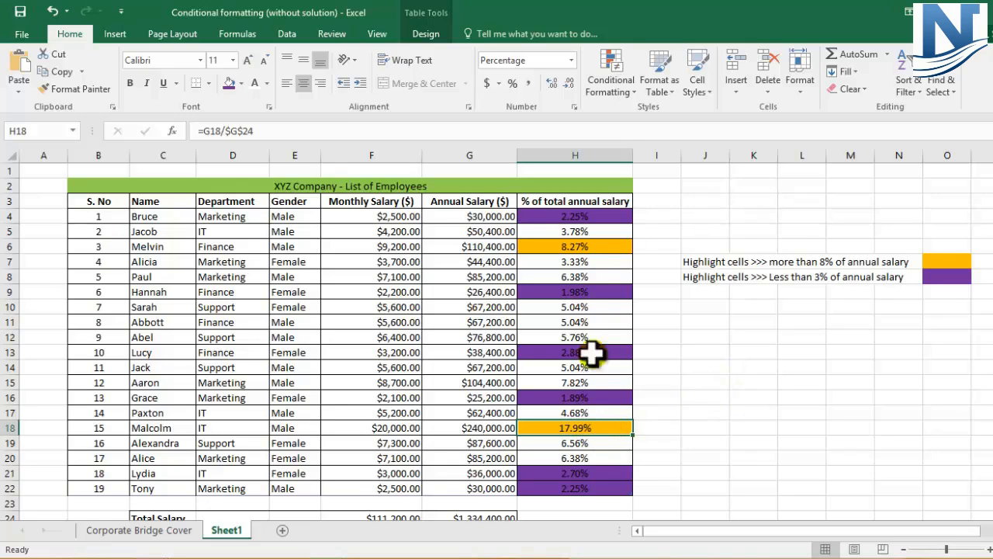
- Try to remove the highlighting from the percentages in H4:H22 by setting their cell colour to No Fill
{"action": "left_click_drag", "start_coordinate": [583, 217], "coordinate": [600, 486]}
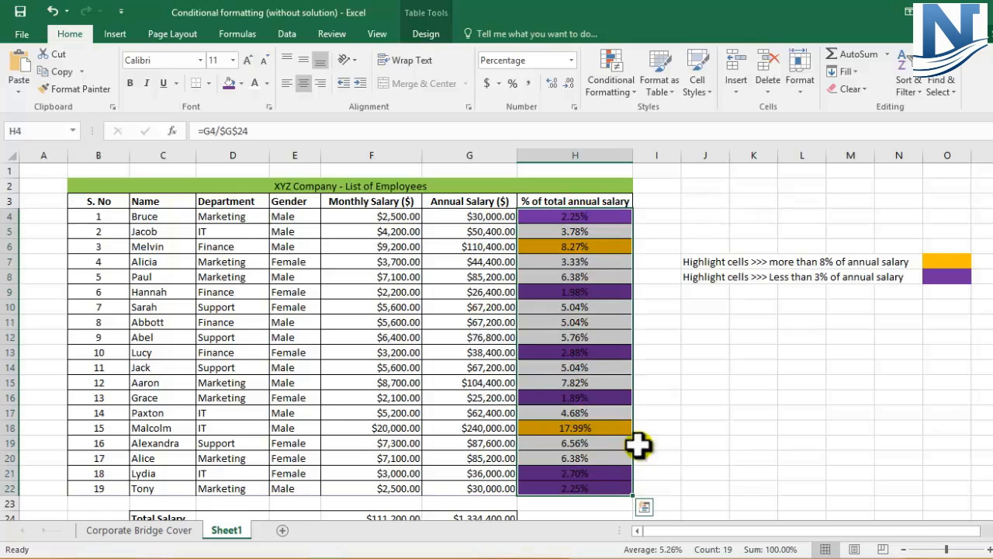
{"action": "left_click", "coordinate": [714, 412]}
{"action": "left_click_drag", "start_coordinate": [604, 216], "coordinate": [603, 492]}
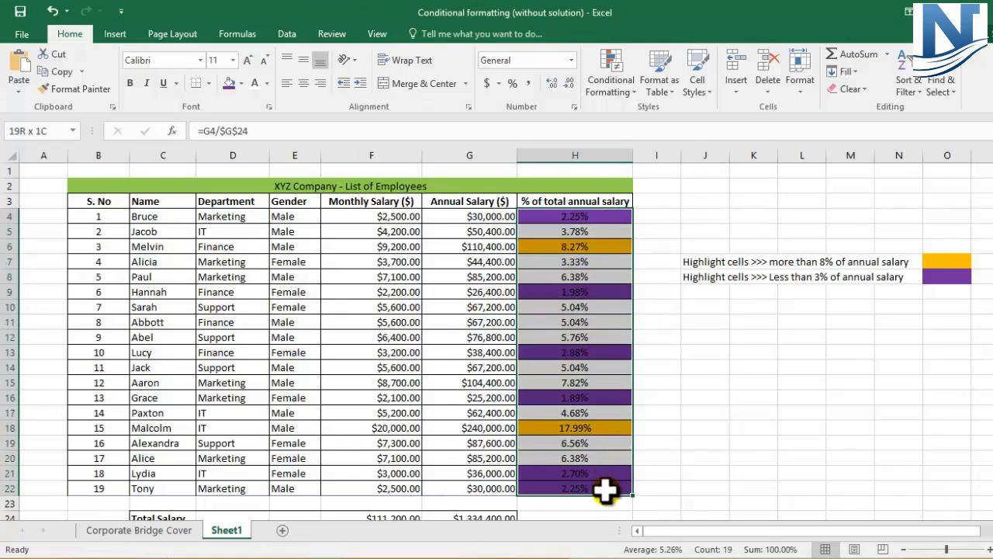
{"action": "left_click", "coordinate": [241, 83]}
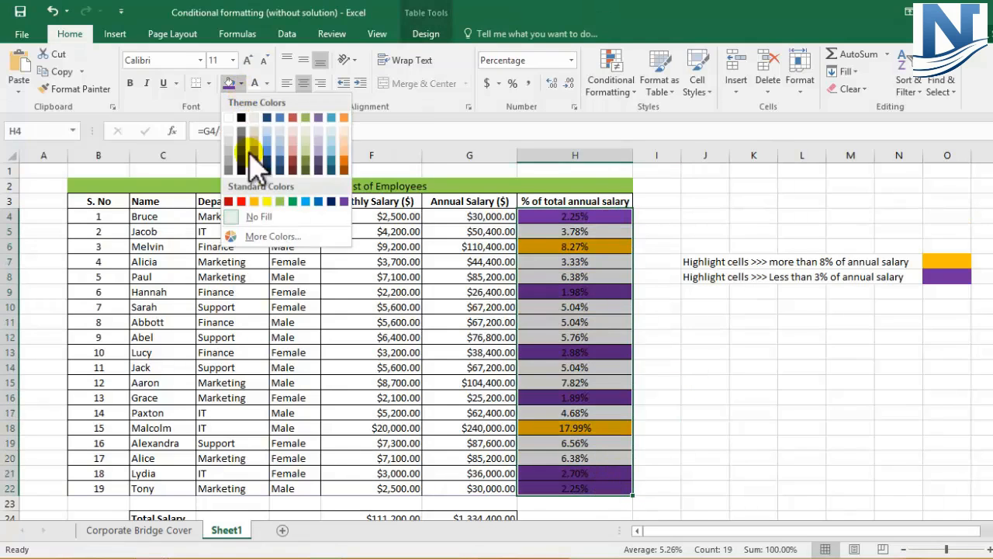
{"action": "left_click", "coordinate": [260, 217]}
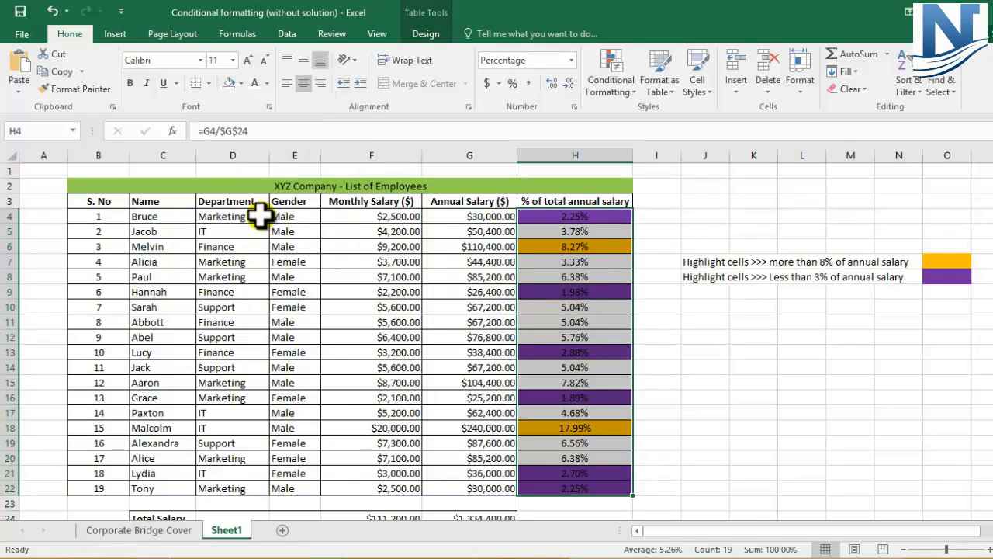
{"action": "left_click", "coordinate": [240, 83]}
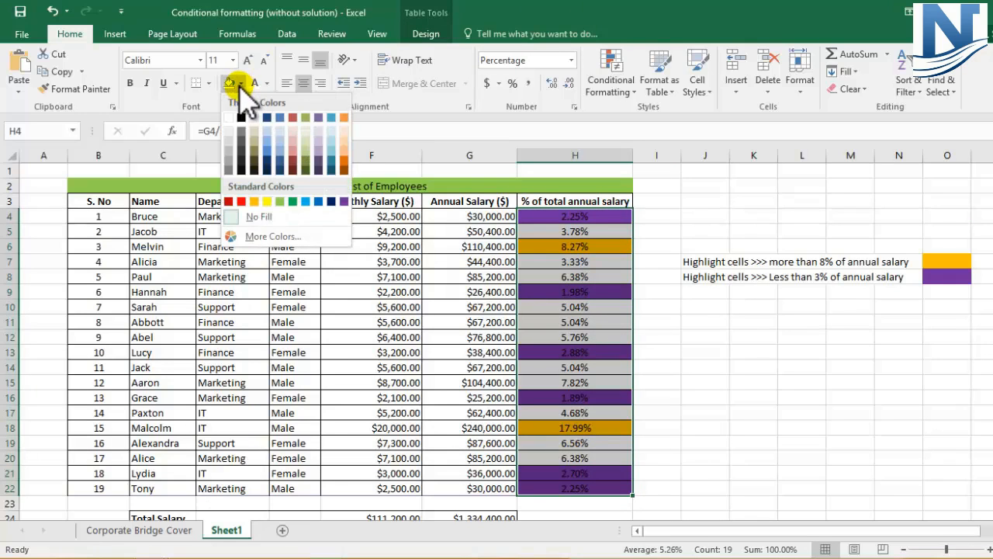
{"action": "left_click", "coordinate": [260, 222]}
{"action": "left_click", "coordinate": [694, 335]}
{"action": "left_click_drag", "start_coordinate": [585, 217], "coordinate": [592, 475]}
{"action": "left_click", "coordinate": [627, 92]}
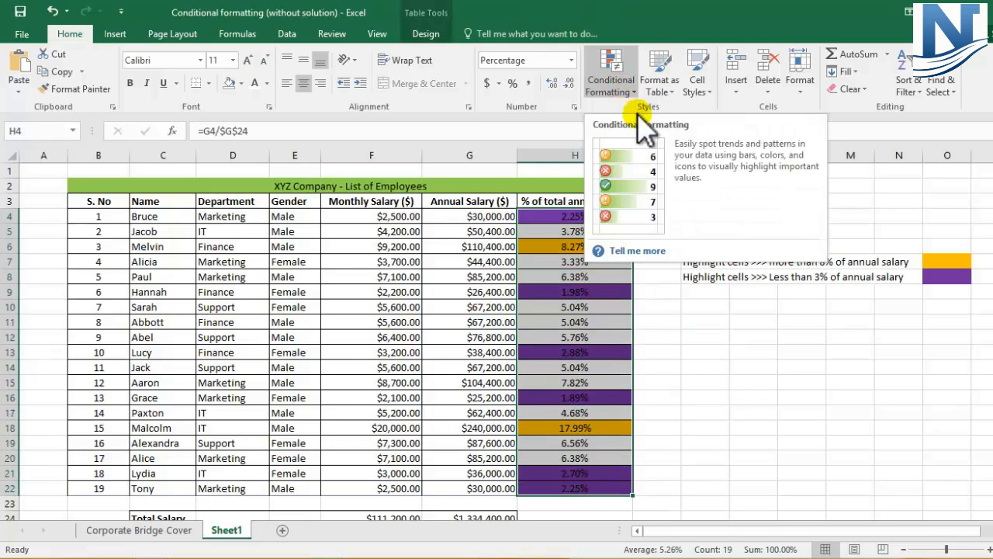
{"action": "left_click", "coordinate": [705, 337]}
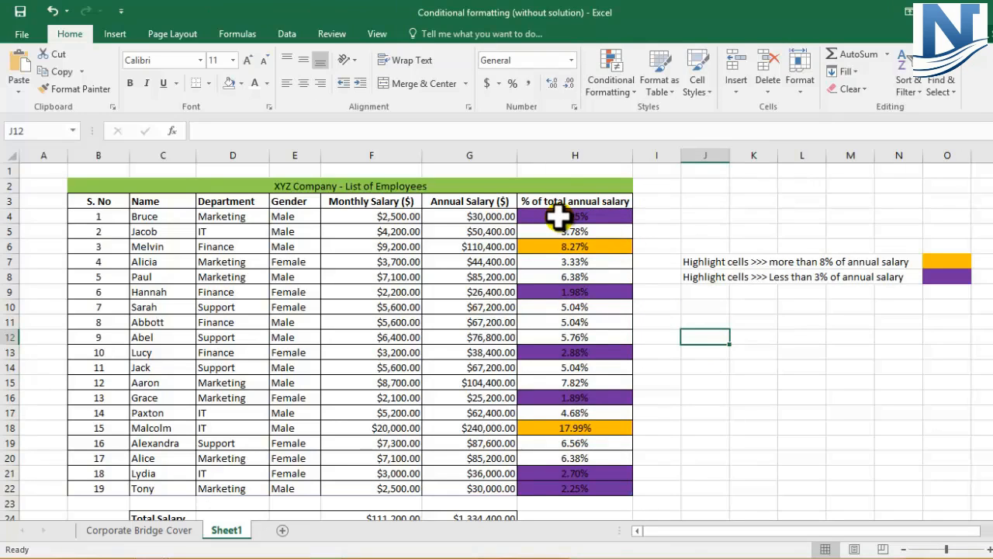
- Clear the conditional formatting rules from the selected percentages in H4:H22 only
{"action": "left_click_drag", "start_coordinate": [559, 218], "coordinate": [575, 488]}
{"action": "left_click", "coordinate": [625, 90]}
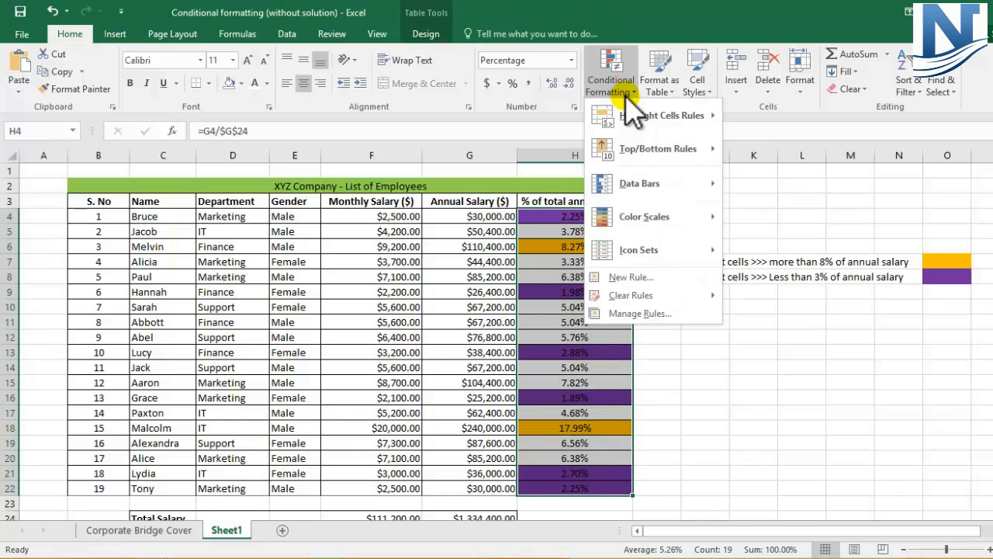
{"action": "mouse_move", "coordinate": [660, 301]}
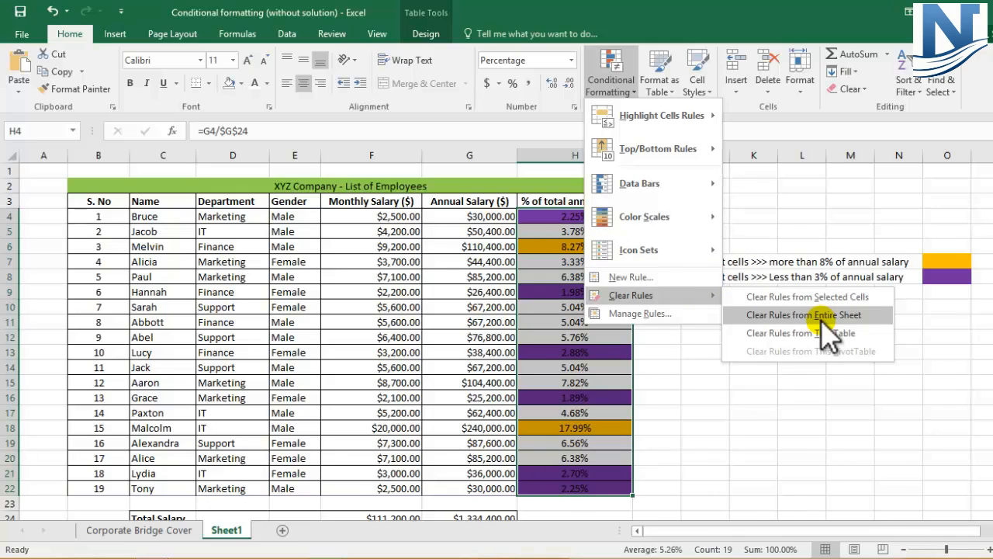
{"action": "left_click", "coordinate": [799, 299]}
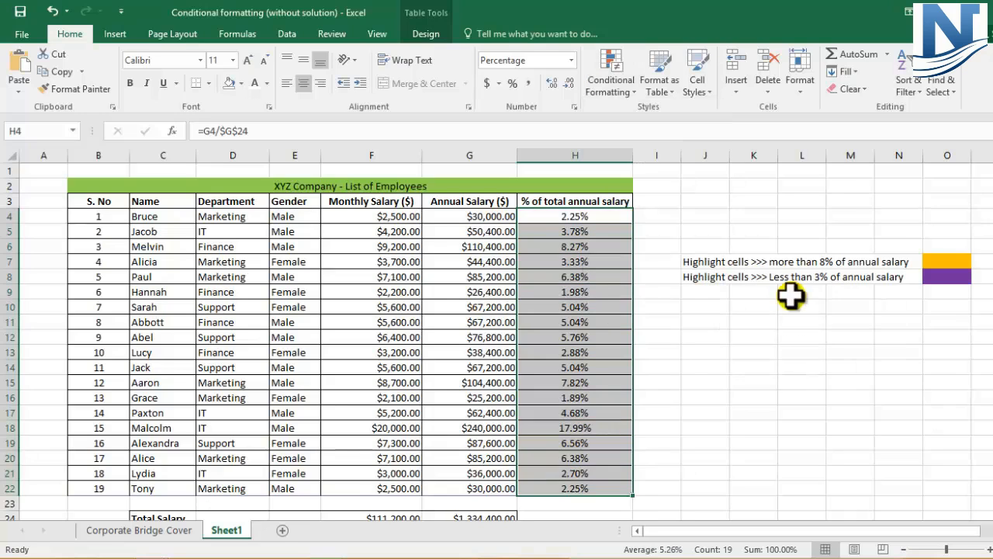
{"action": "left_click", "coordinate": [690, 357]}
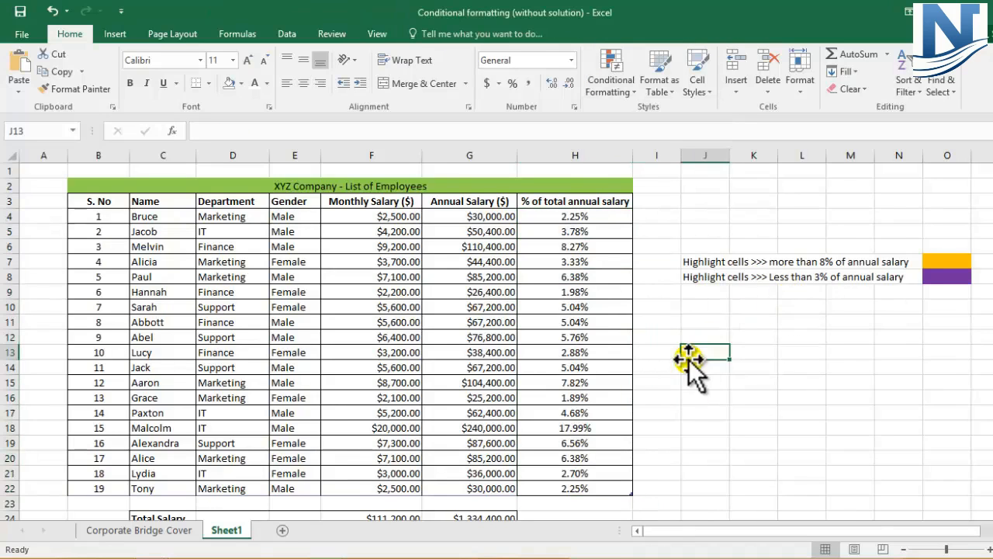
- Enter the labels Max in J10 and Min in J11, below the highlight criteria
{"action": "scroll", "coordinate": [694, 310], "scroll_direction": "down", "scroll_amount": 2}
{"action": "scroll", "coordinate": [694, 310], "scroll_direction": "up", "scroll_amount": 2}
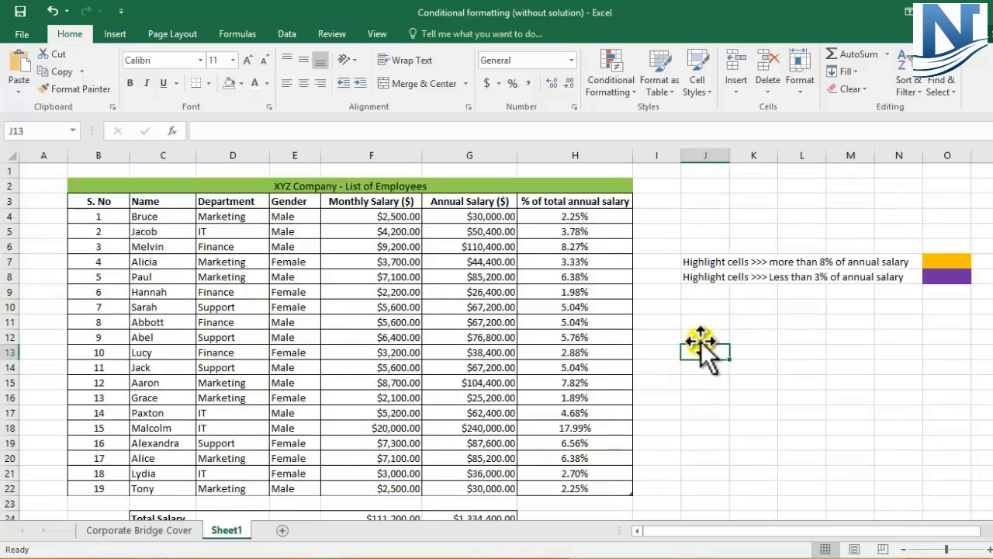
{"action": "left_click", "coordinate": [703, 311]}
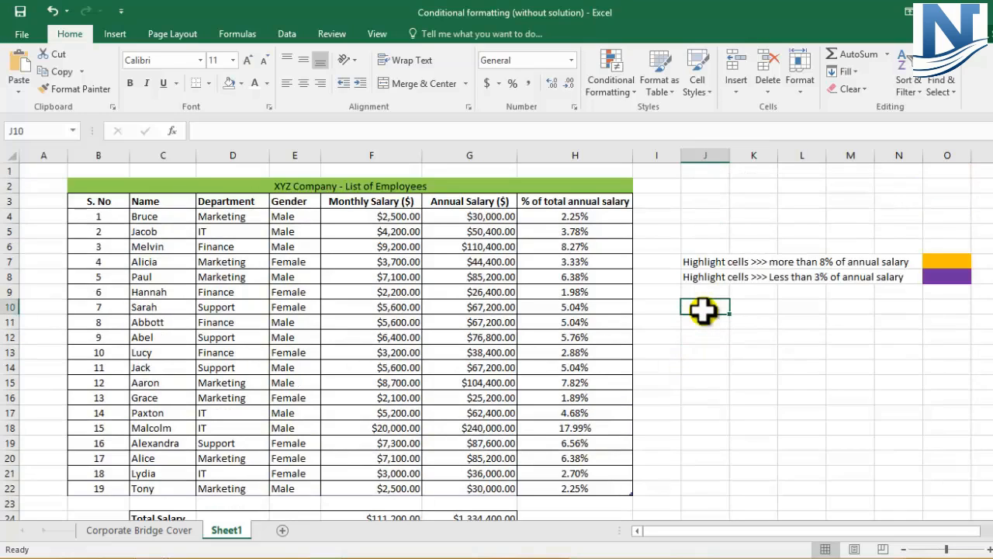
{"action": "type", "text": "Max"}
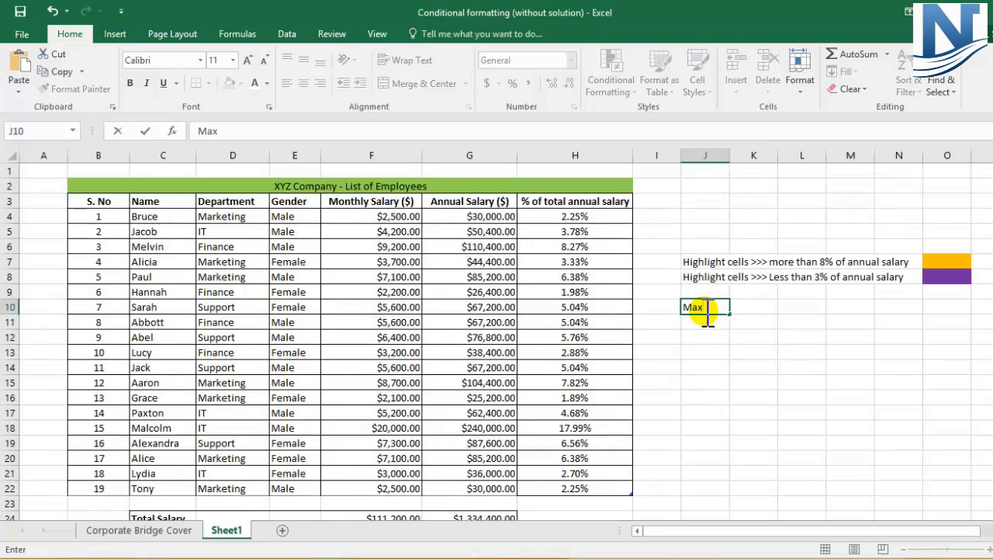
{"action": "key", "text": "Return"}
{"action": "type", "text": "Min"}
{"action": "left_click", "coordinate": [704, 311]}
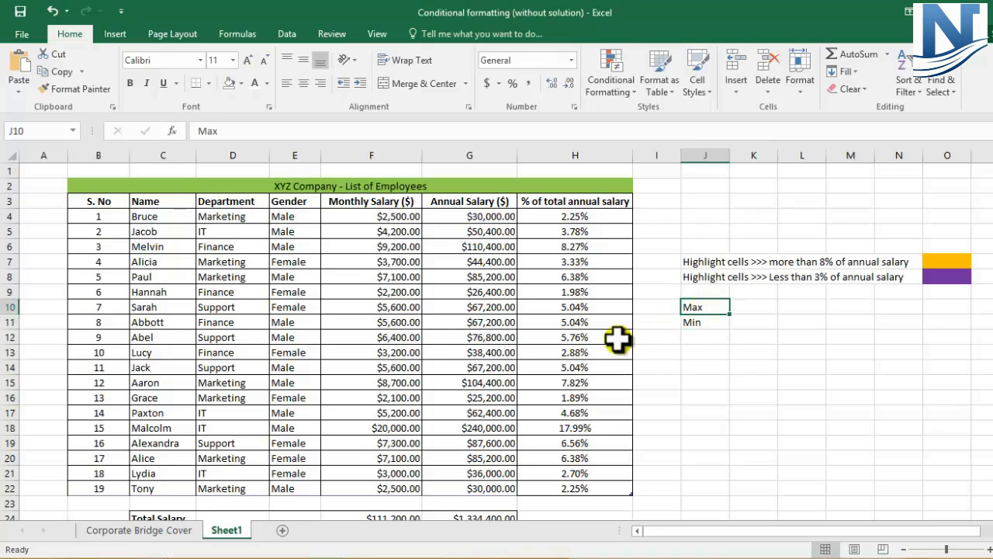
- Start a new conditional formatting rule for the percentages in H4:H22 with the rule type Format only cells that contain
{"action": "left_click", "coordinate": [578, 222]}
{"action": "left_click_drag", "start_coordinate": [578, 231], "coordinate": [595, 488]}
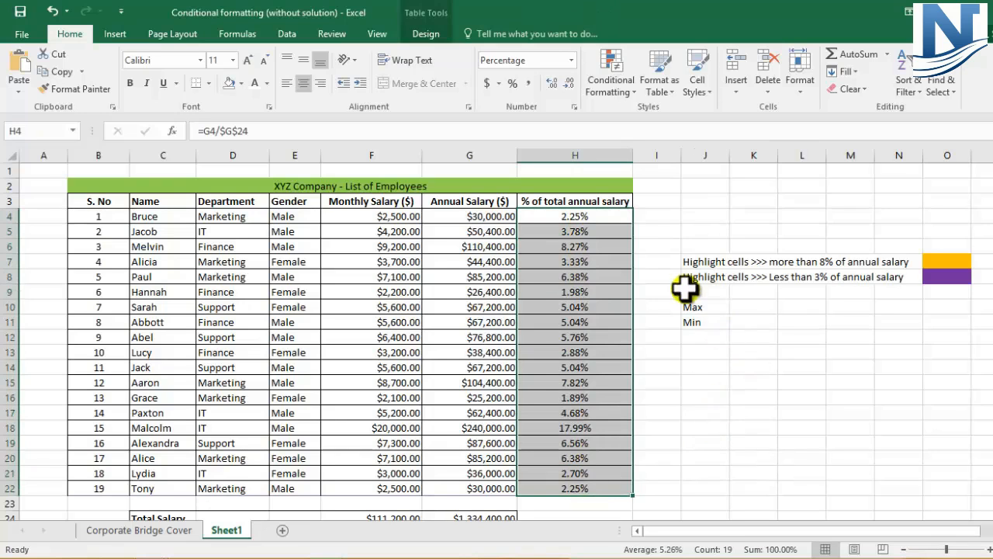
{"action": "left_click", "coordinate": [629, 256]}
{"action": "left_click_drag", "start_coordinate": [581, 215], "coordinate": [595, 481]}
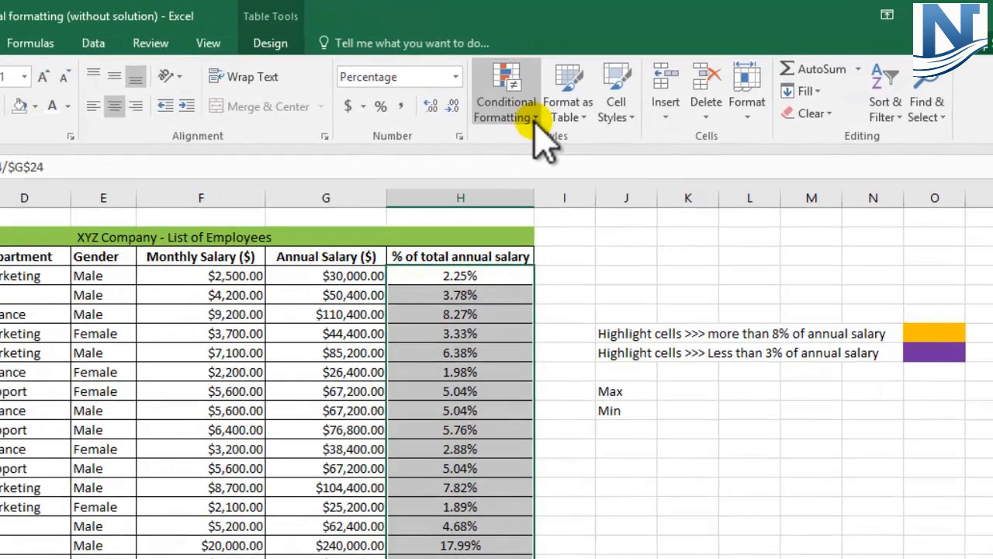
{"action": "left_click", "coordinate": [624, 93]}
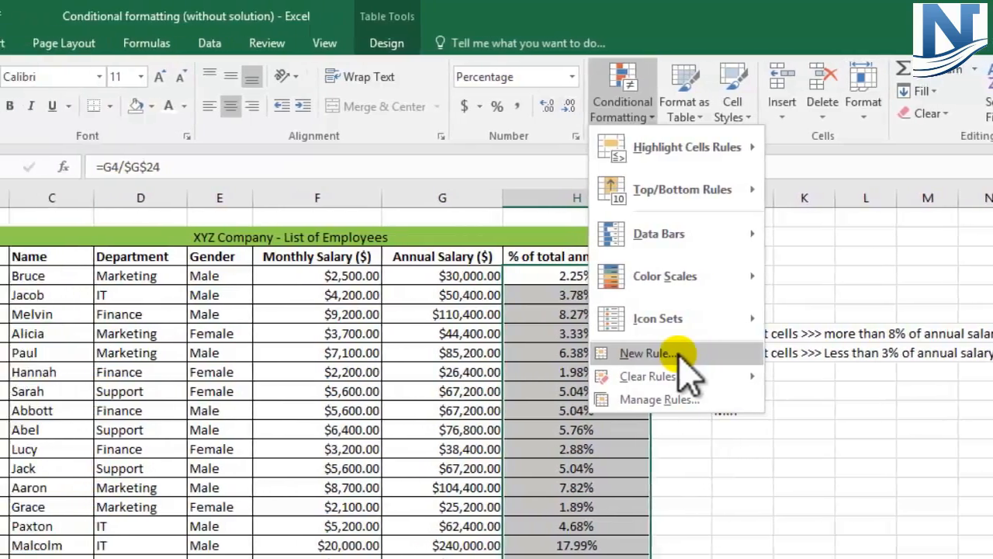
{"action": "left_click", "coordinate": [677, 353]}
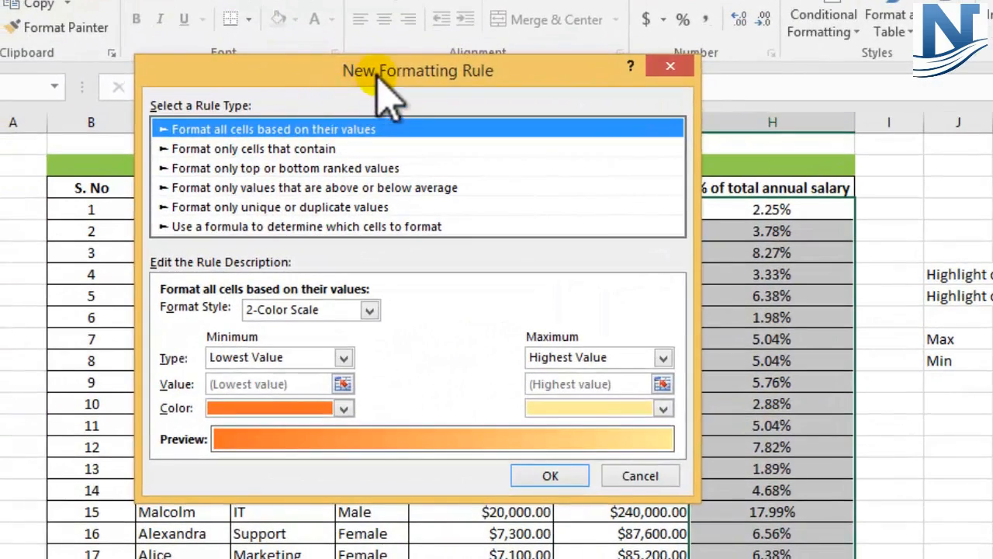
{"action": "left_click_drag", "start_coordinate": [378, 76], "coordinate": [668, 103]}
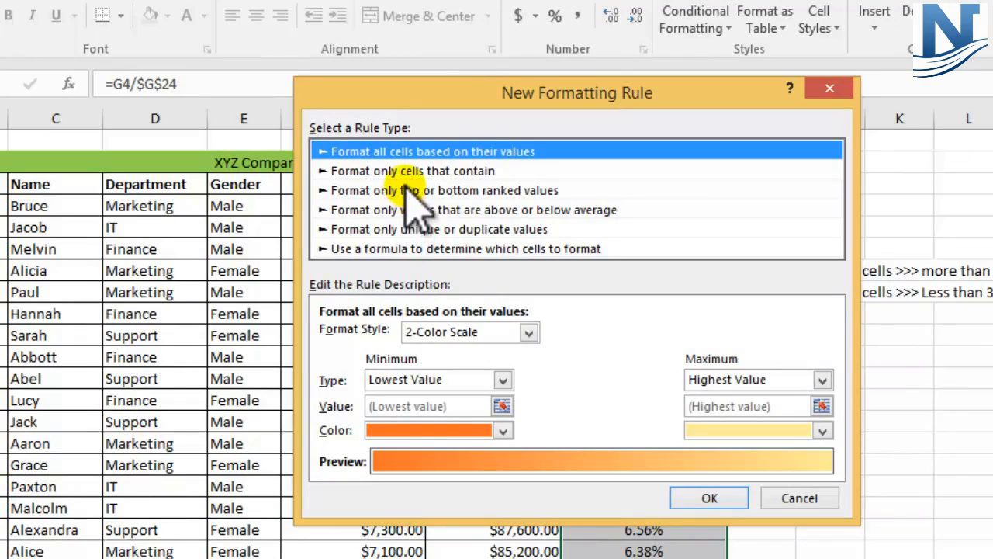
{"action": "left_click", "coordinate": [394, 170]}
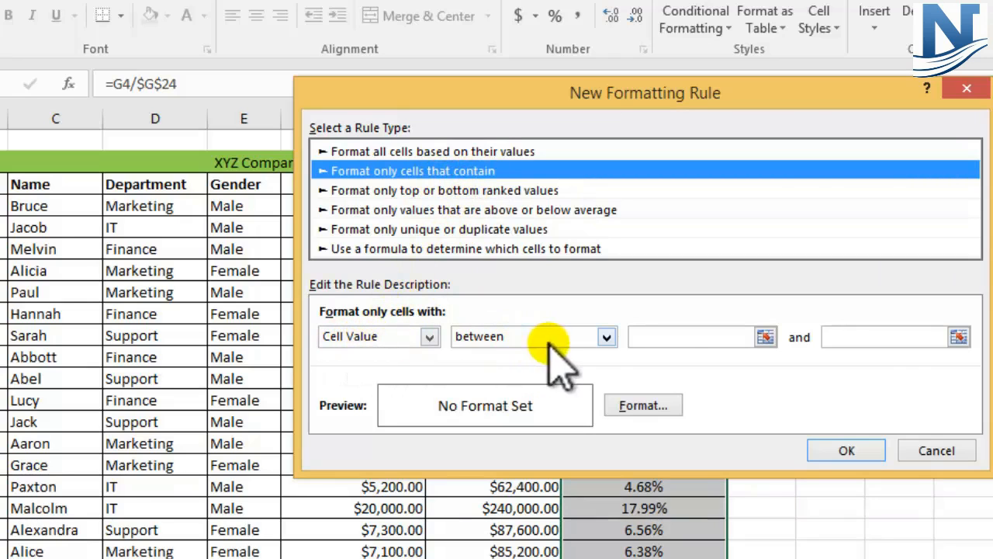
- Set the rule's condition to Cell Value equal to =max($H$4:$H$22)
{"action": "left_click", "coordinate": [431, 337]}
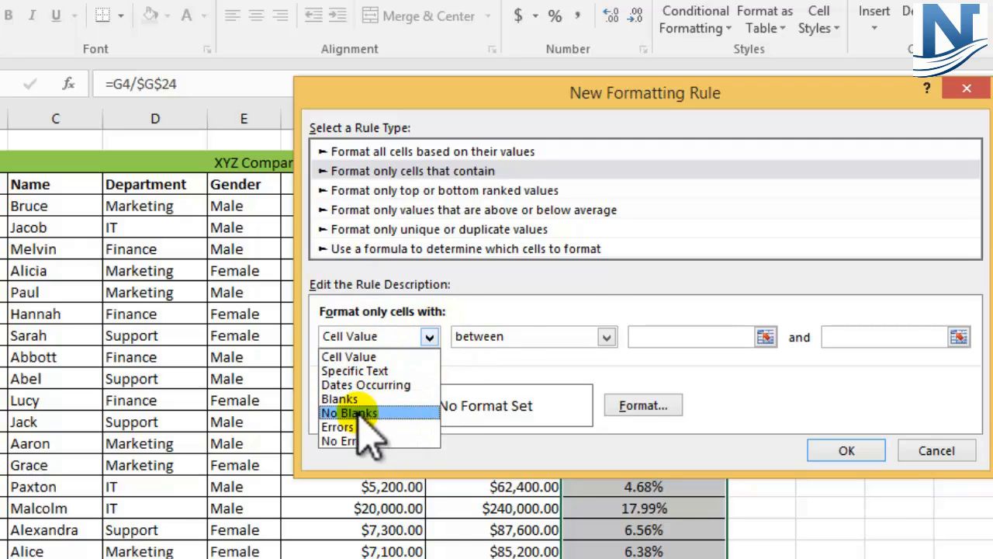
{"action": "left_click", "coordinate": [362, 358]}
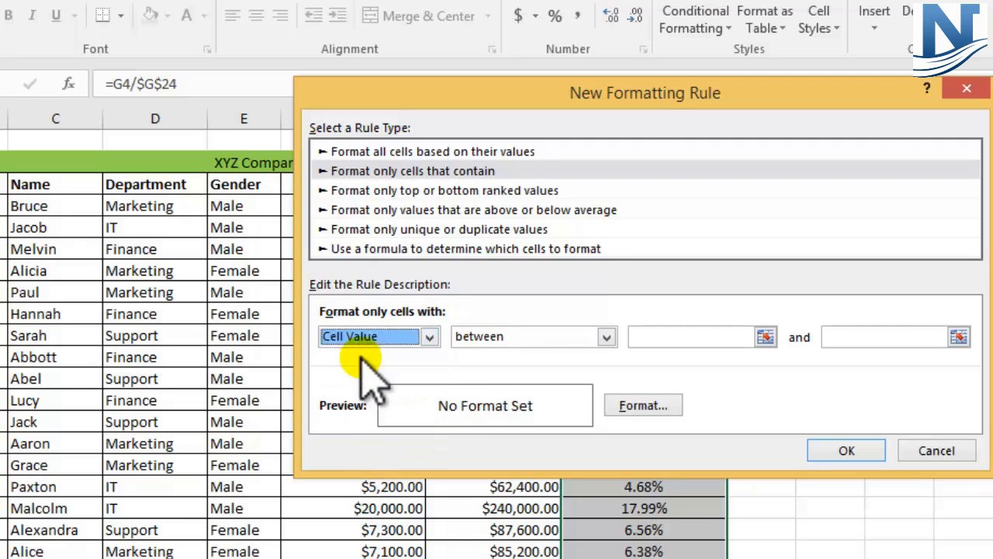
{"action": "left_click", "coordinate": [606, 337]}
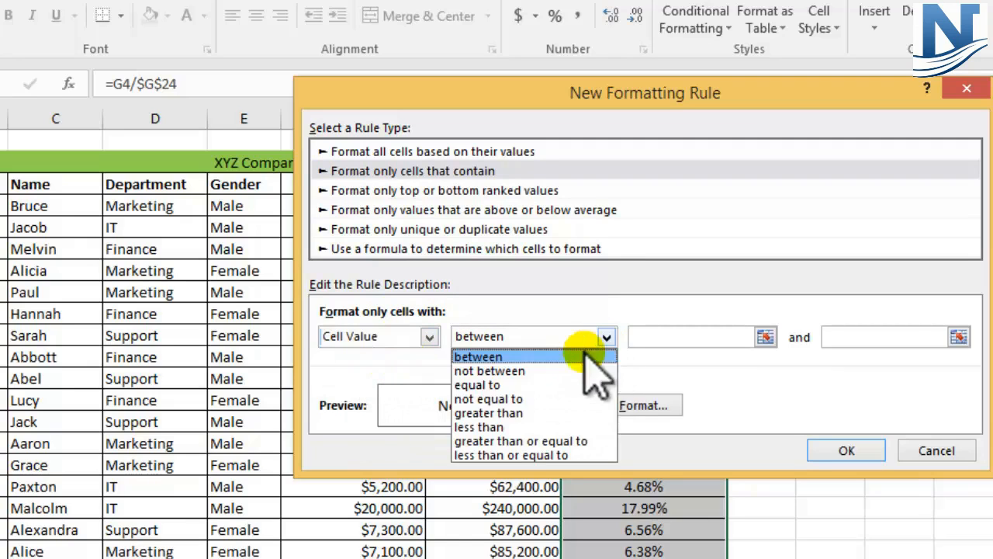
{"action": "left_click", "coordinate": [496, 388]}
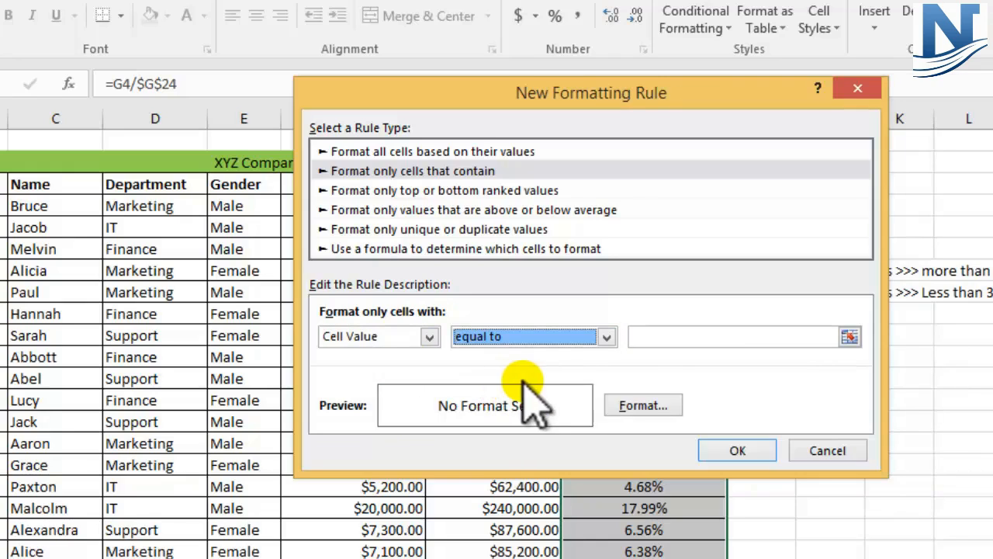
{"action": "left_click", "coordinate": [650, 336]}
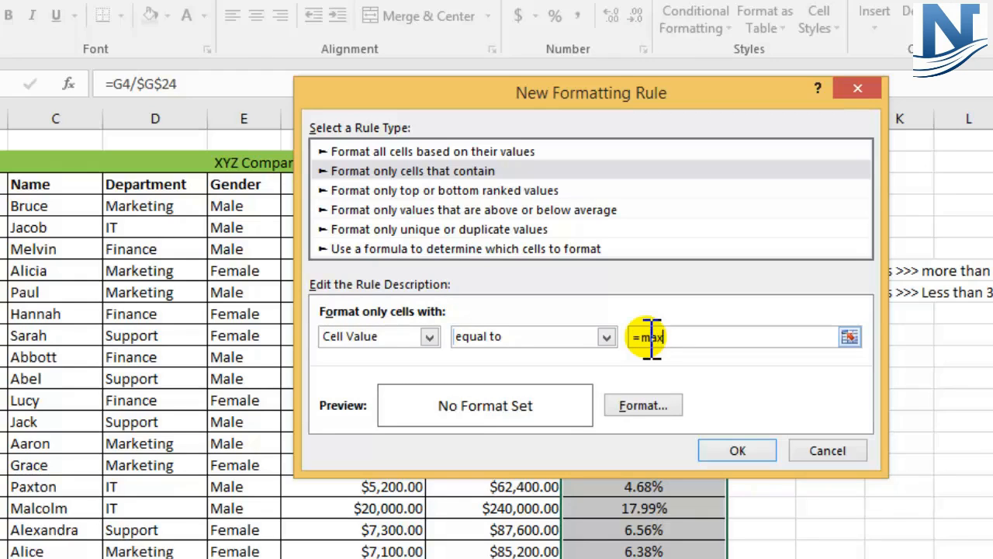
{"action": "type", "text": "("}
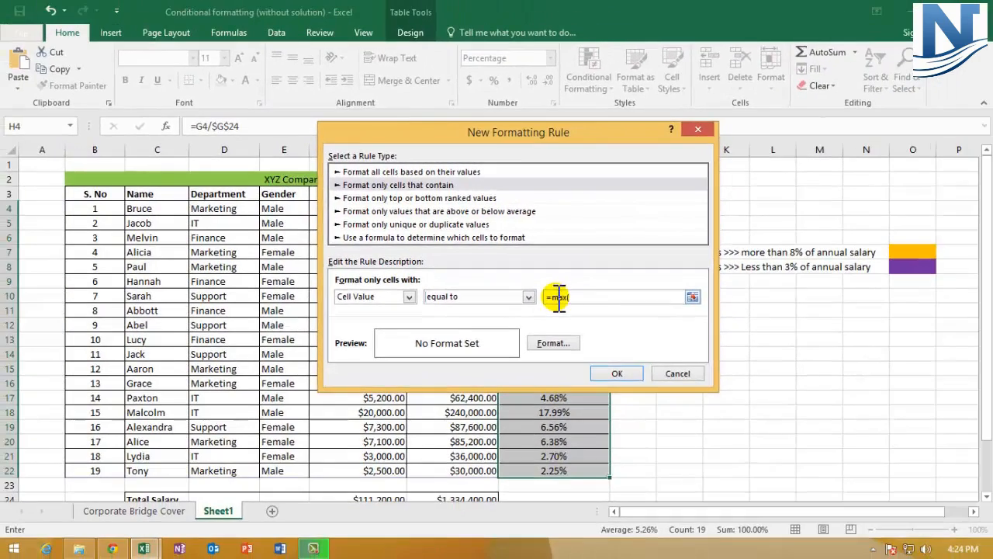
{"action": "left_click_drag", "start_coordinate": [570, 132], "coordinate": [815, 186]}
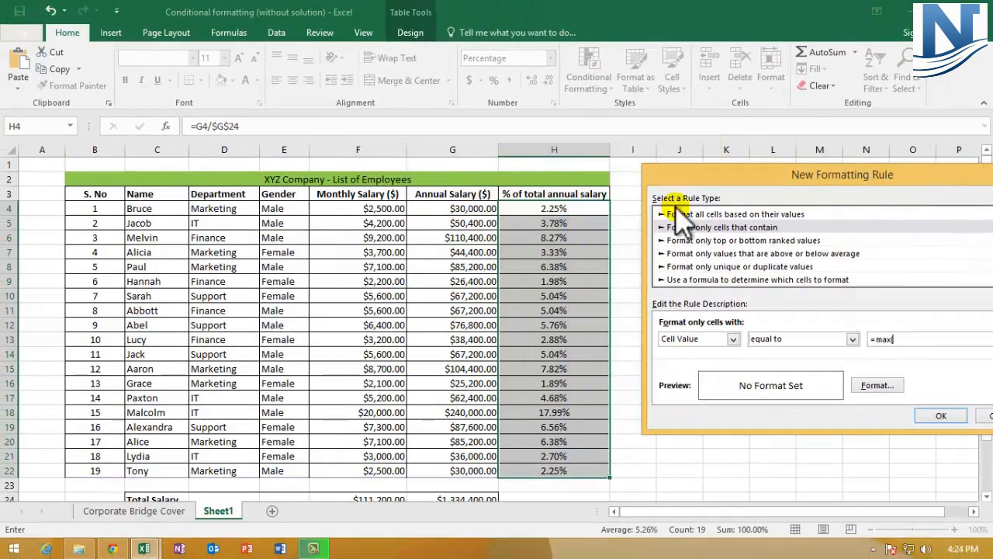
{"action": "left_click_drag", "start_coordinate": [738, 175], "coordinate": [681, 150]}
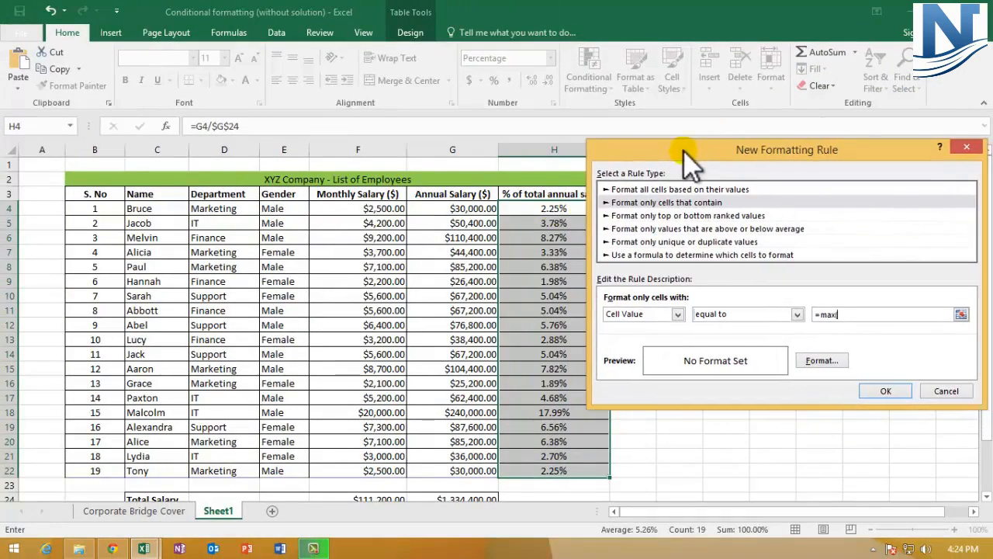
{"action": "left_click_drag", "start_coordinate": [500, 209], "coordinate": [534, 471]}
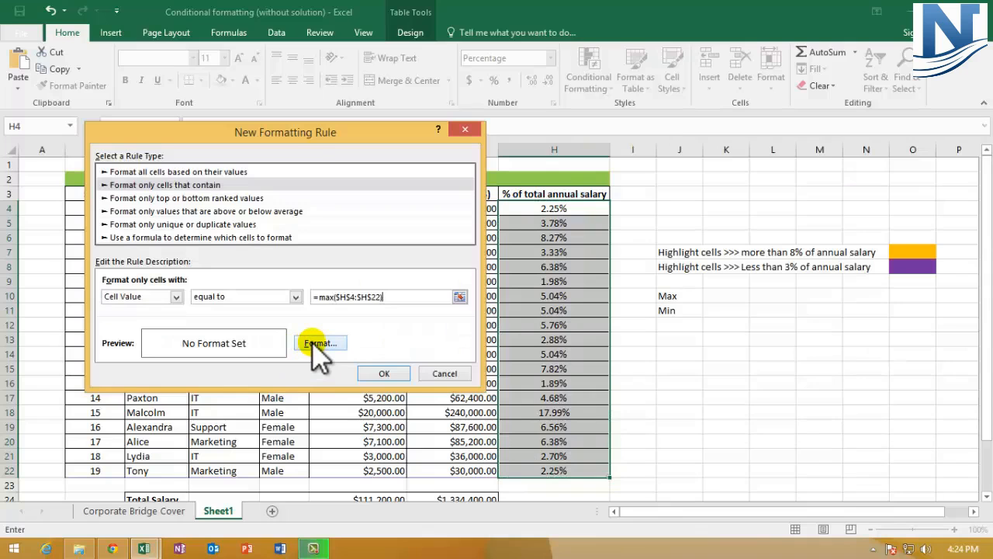
- Give the maximum rule a green fill, apply it, and check the highlighted percentage in row 18
{"action": "left_click", "coordinate": [316, 343]}
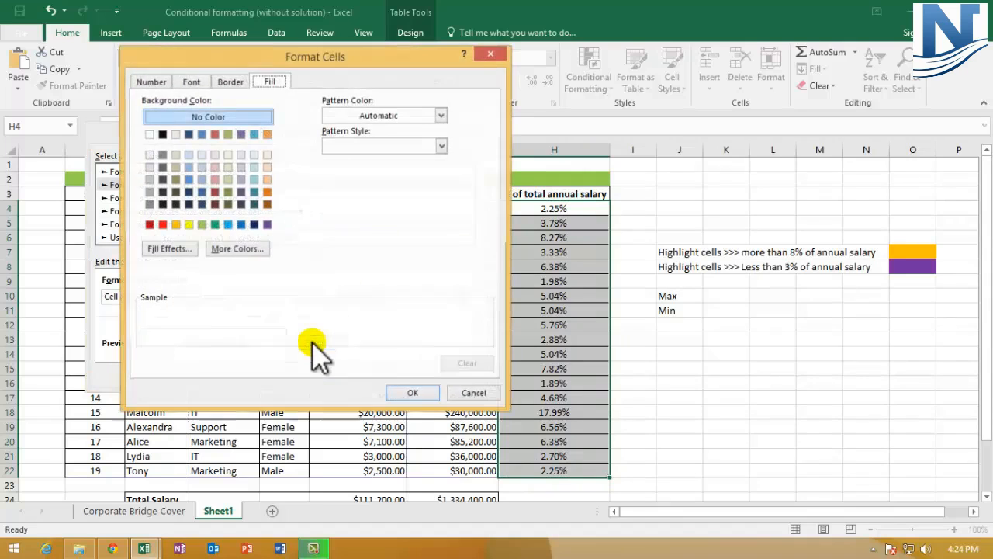
{"action": "left_click", "coordinate": [216, 225]}
{"action": "left_click", "coordinate": [411, 393]}
{"action": "left_click", "coordinate": [384, 373]}
{"action": "left_click", "coordinate": [707, 417]}
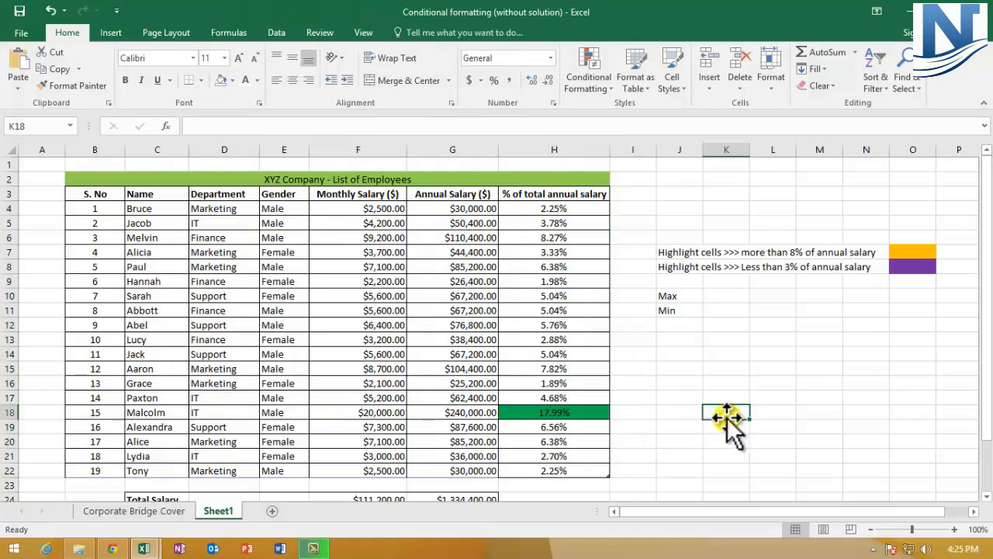
{"action": "left_click", "coordinate": [8, 413]}
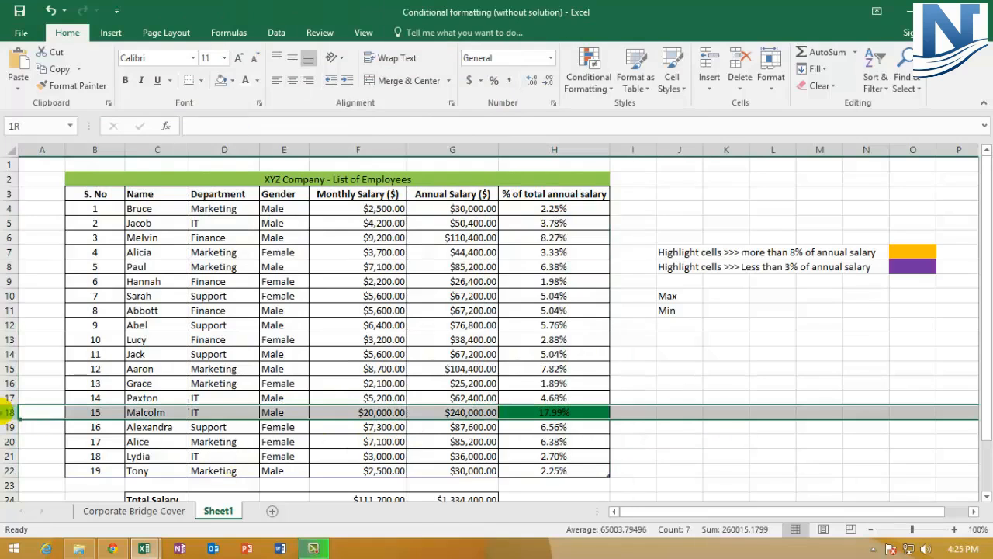
{"action": "left_click", "coordinate": [551, 415]}
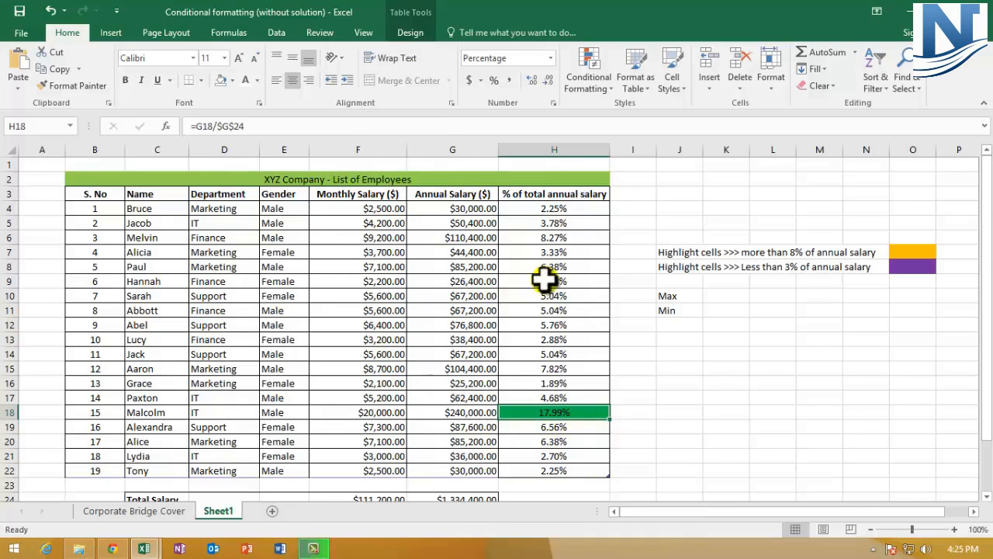
{"action": "left_click", "coordinate": [693, 412]}
- Fill K10 beside Max with green and K11 beside Min with light blue as a colour key
{"action": "scroll", "coordinate": [702, 410], "scroll_direction": "down", "scroll_amount": 1}
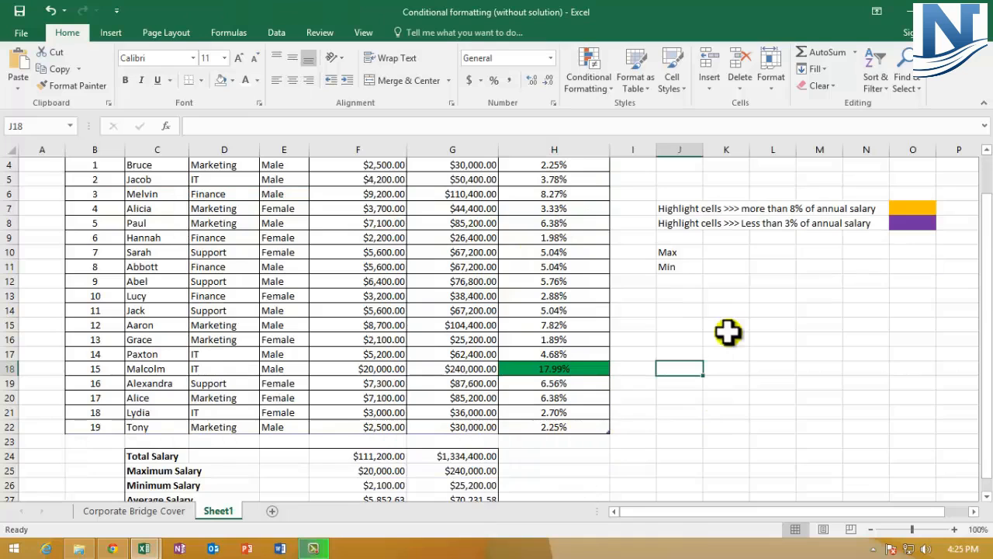
{"action": "left_click", "coordinate": [718, 252]}
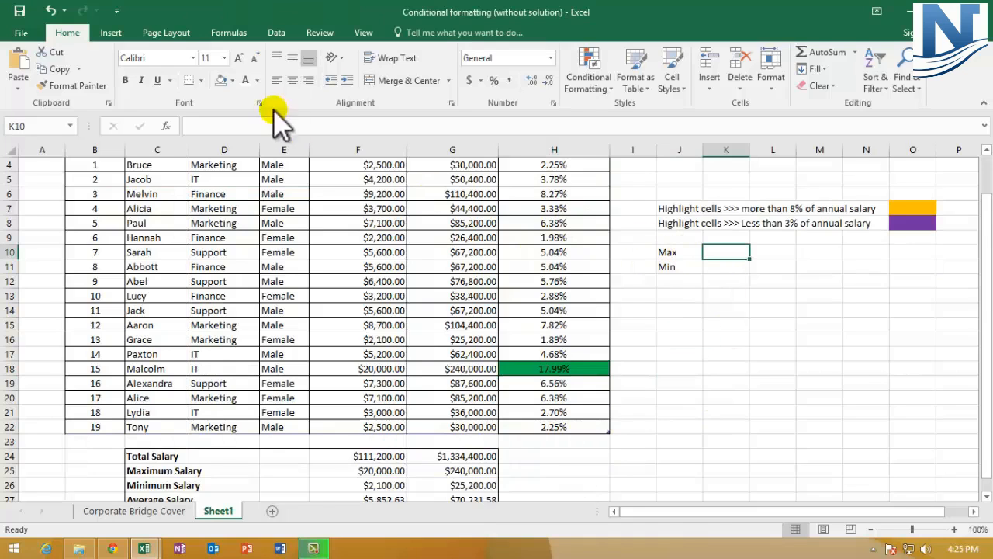
{"action": "left_click", "coordinate": [232, 80]}
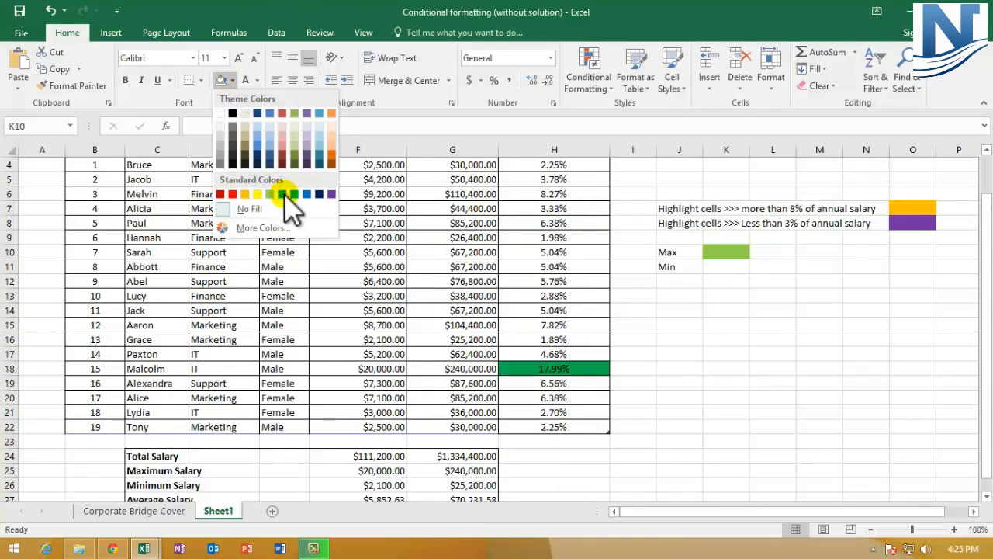
{"action": "left_click", "coordinate": [283, 194]}
{"action": "key", "text": "Return"}
{"action": "left_click", "coordinate": [232, 80]}
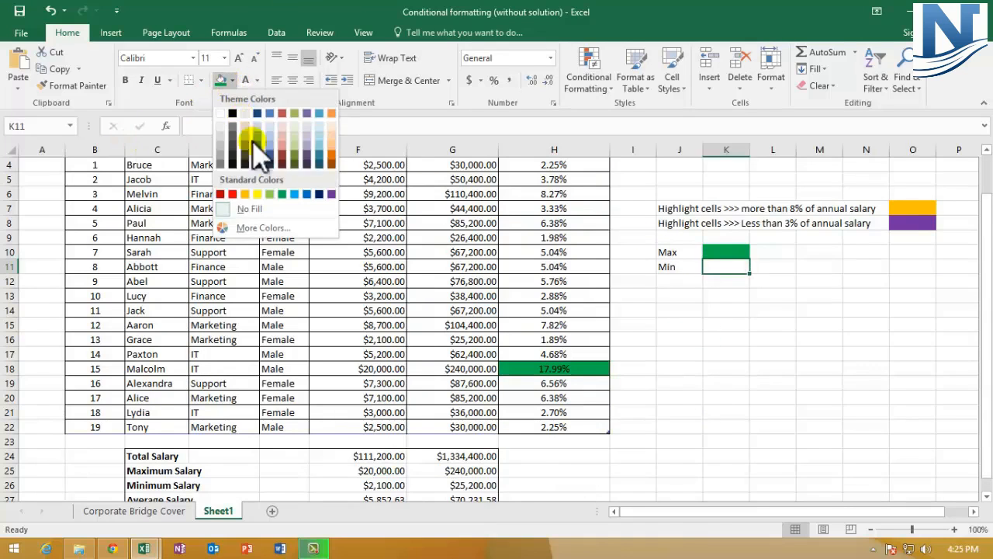
{"action": "left_click", "coordinate": [294, 194]}
{"action": "key", "text": "Return"}
{"action": "left_click", "coordinate": [768, 323]}
{"action": "left_click", "coordinate": [722, 265]}
- Start a second conditional formatting rule for H4:H22, again using the type Format only cells that contain
{"action": "scroll", "coordinate": [714, 423], "scroll_direction": "up", "scroll_amount": 1}
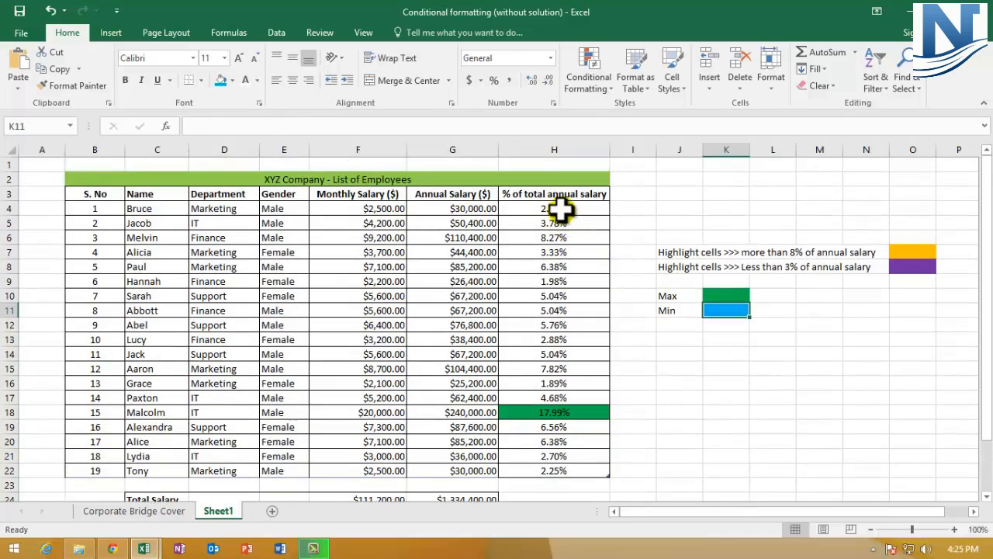
{"action": "left_click_drag", "start_coordinate": [560, 207], "coordinate": [565, 470]}
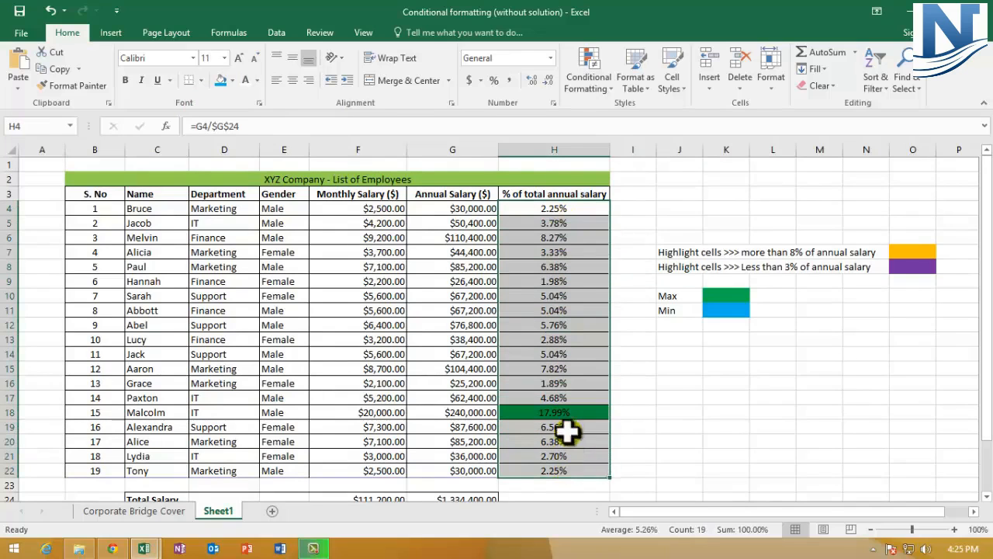
{"action": "left_click", "coordinate": [594, 73]}
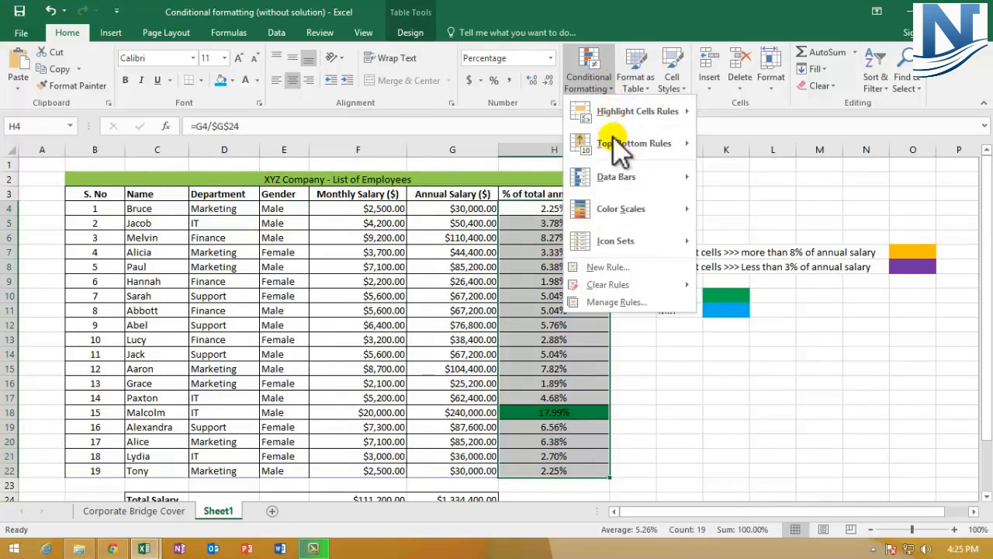
{"action": "left_click", "coordinate": [621, 267]}
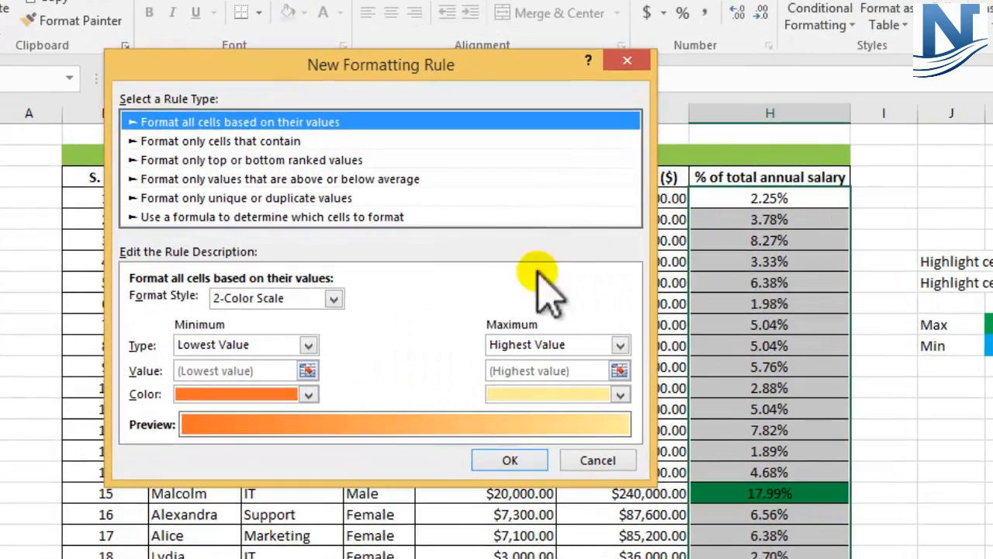
{"action": "left_click", "coordinate": [180, 154]}
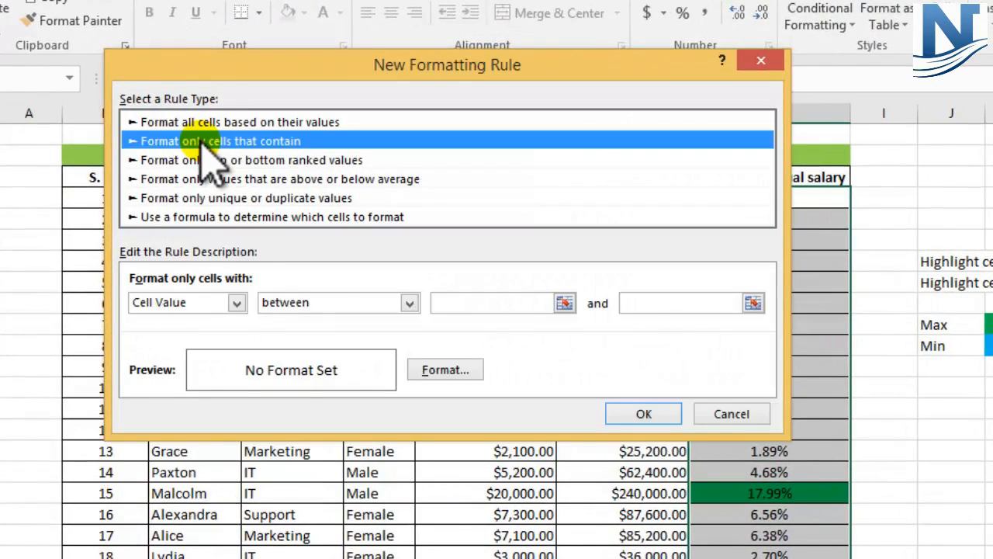
- Set the second rule's condition to Cell Value equal to =min($H$4:$H$22)
{"action": "left_click", "coordinate": [236, 303]}
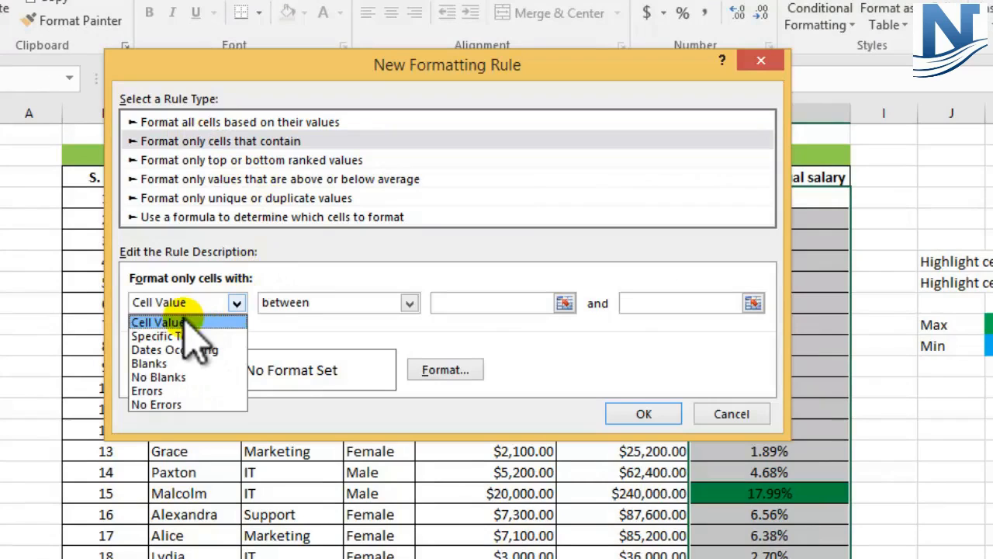
{"action": "left_click", "coordinate": [163, 322]}
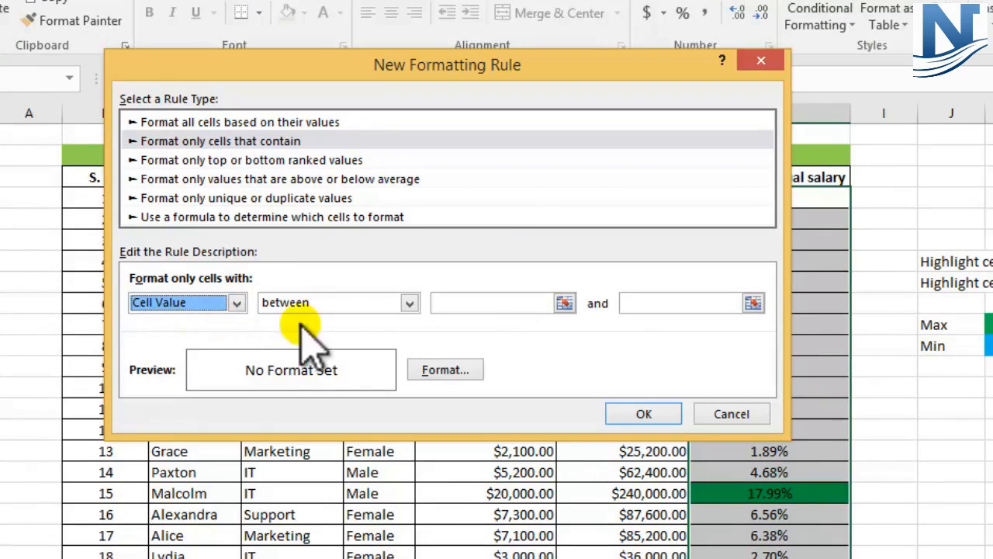
{"action": "left_click", "coordinate": [410, 303]}
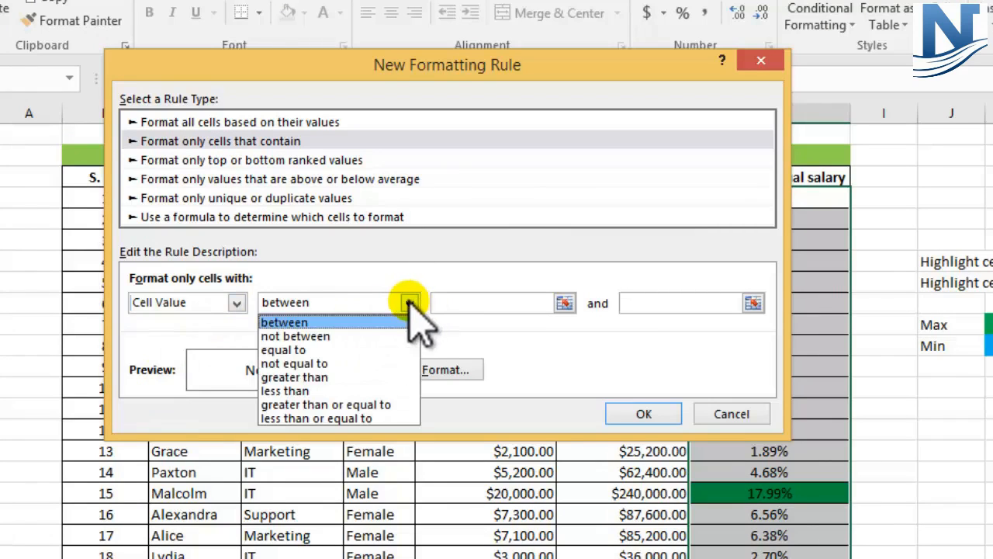
{"action": "left_click", "coordinate": [291, 350]}
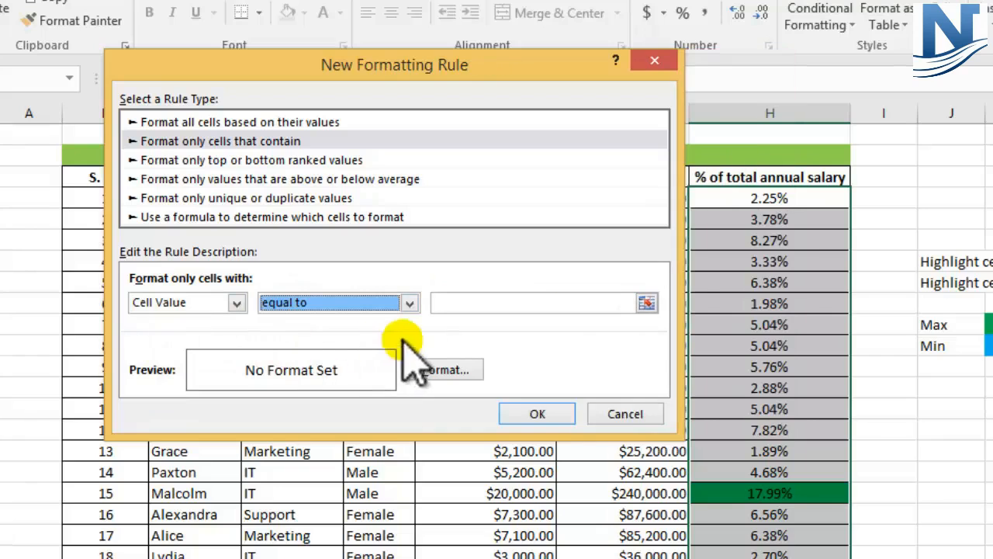
{"action": "left_click", "coordinate": [479, 306]}
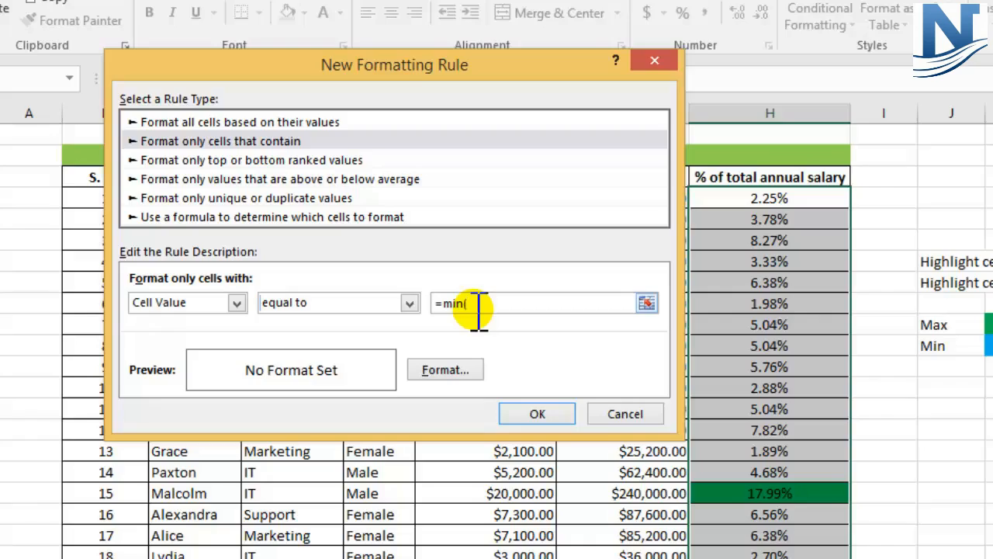
{"action": "type", "text": "=min("}
{"action": "left_click_drag", "start_coordinate": [791, 197], "coordinate": [804, 509]}
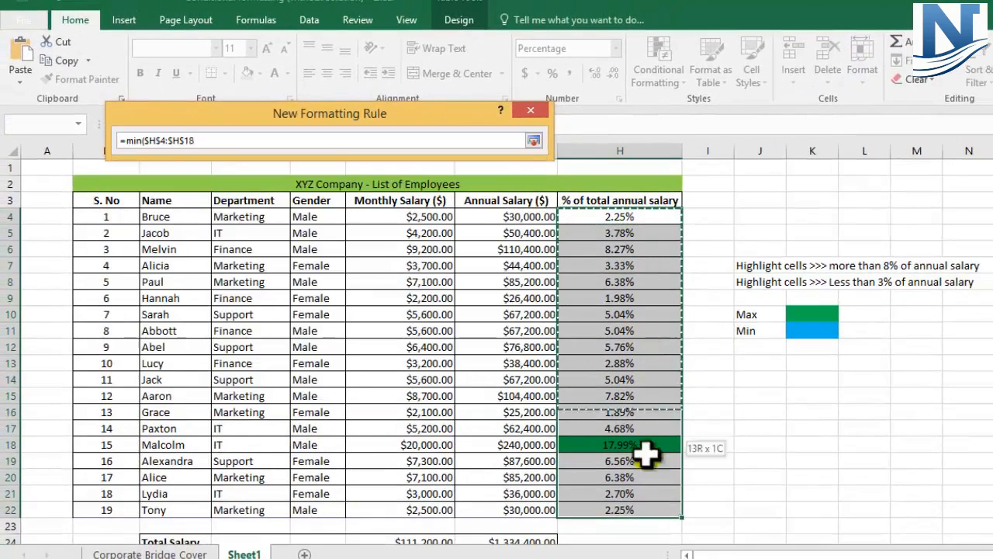
{"action": "left_click_drag", "start_coordinate": [647, 456], "coordinate": [645, 510]}
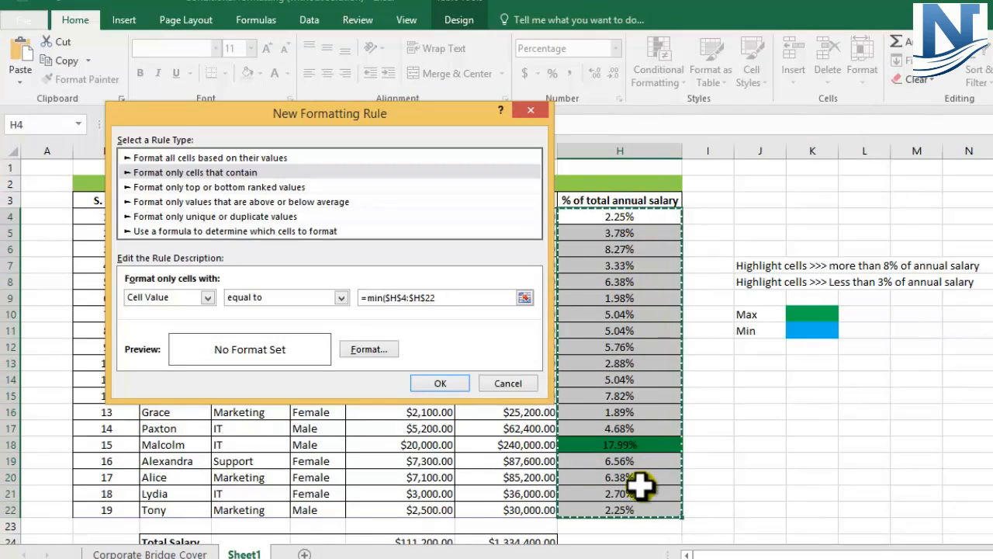
{"action": "type", "text": ")"}
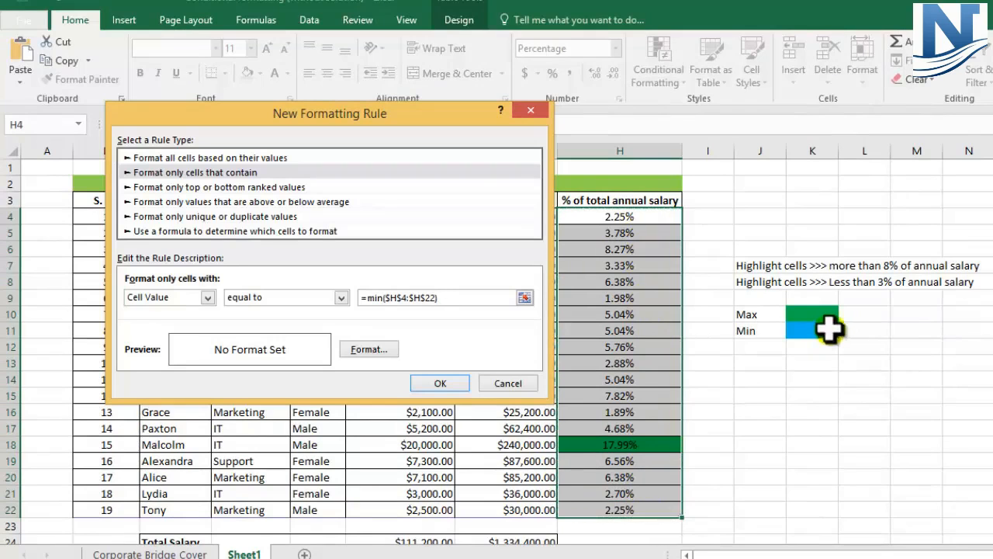
- Give the minimum rule a light blue fill and apply it to the salary percentages
{"action": "left_click", "coordinate": [361, 350]}
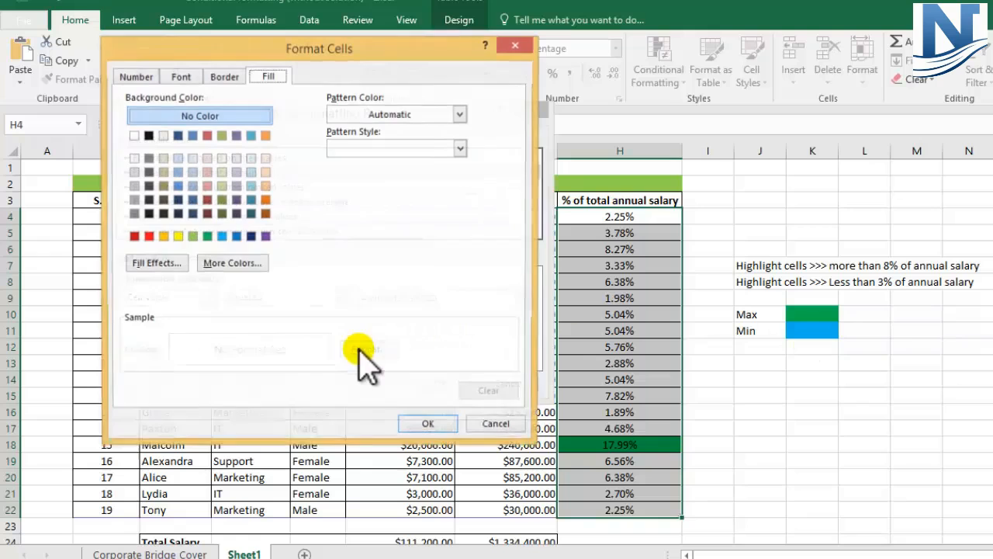
{"action": "left_click", "coordinate": [221, 237]}
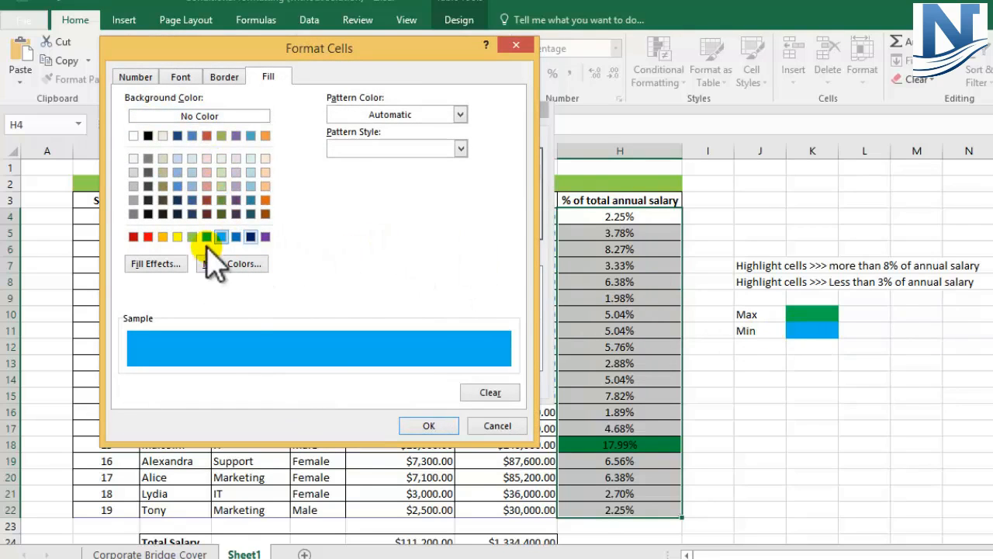
{"action": "left_click", "coordinate": [431, 425]}
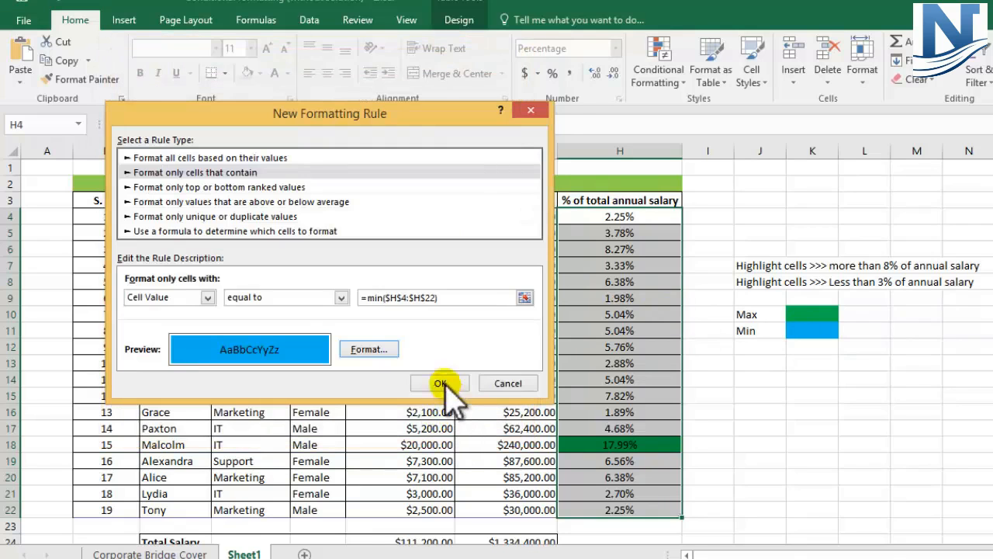
{"action": "left_click", "coordinate": [442, 381]}
{"action": "left_click", "coordinate": [808, 423]}
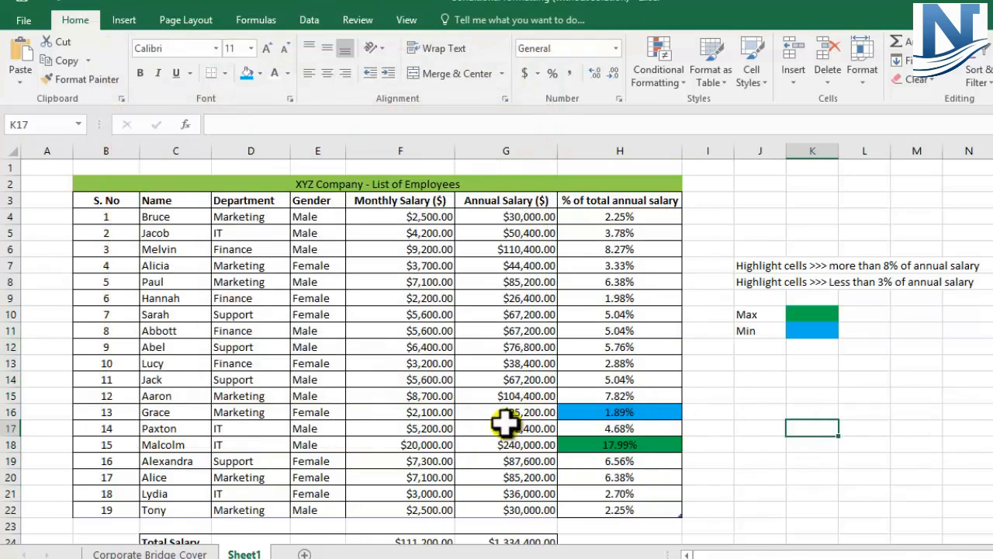
- Check the highlighted minimum in row 16 and maximum in row 18 against the salary summary below the table
{"action": "scroll", "coordinate": [492, 433], "scroll_direction": "down", "scroll_amount": 1}
{"action": "left_click", "coordinate": [14, 364]}
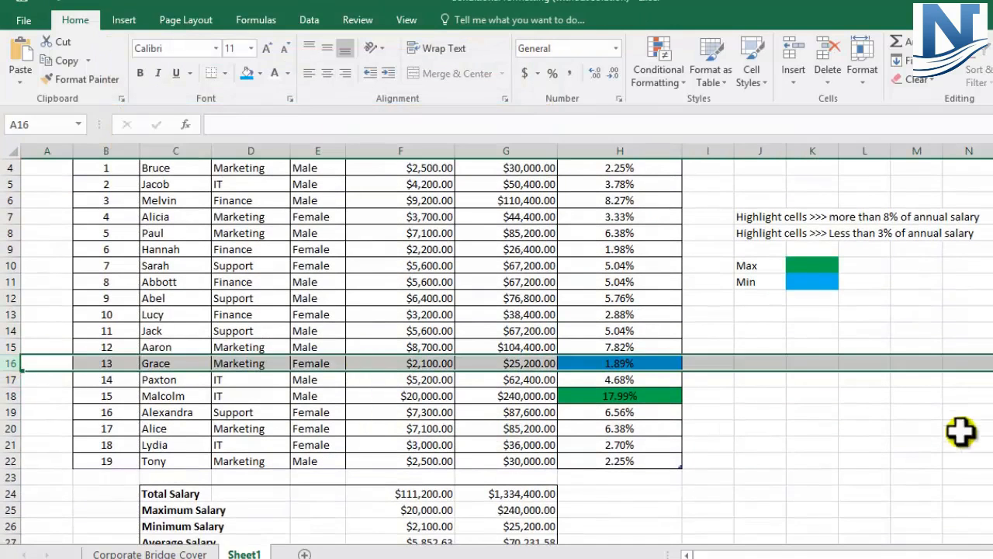
{"action": "scroll", "coordinate": [637, 411], "scroll_direction": "down", "scroll_amount": 1}
{"action": "scroll", "coordinate": [638, 415], "scroll_direction": "up", "scroll_amount": 1}
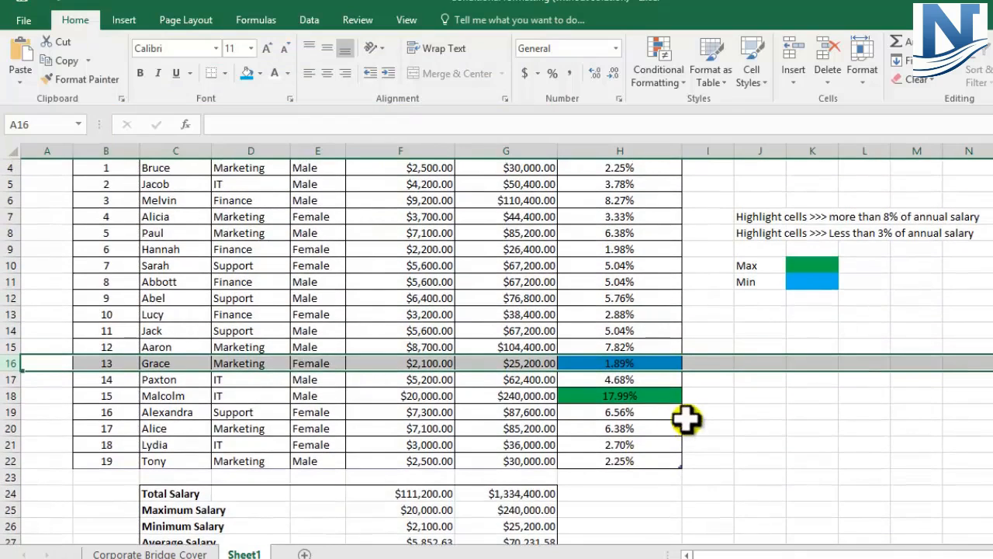
{"action": "scroll", "coordinate": [776, 422], "scroll_direction": "up", "scroll_amount": 1}
{"action": "left_click", "coordinate": [818, 351]}
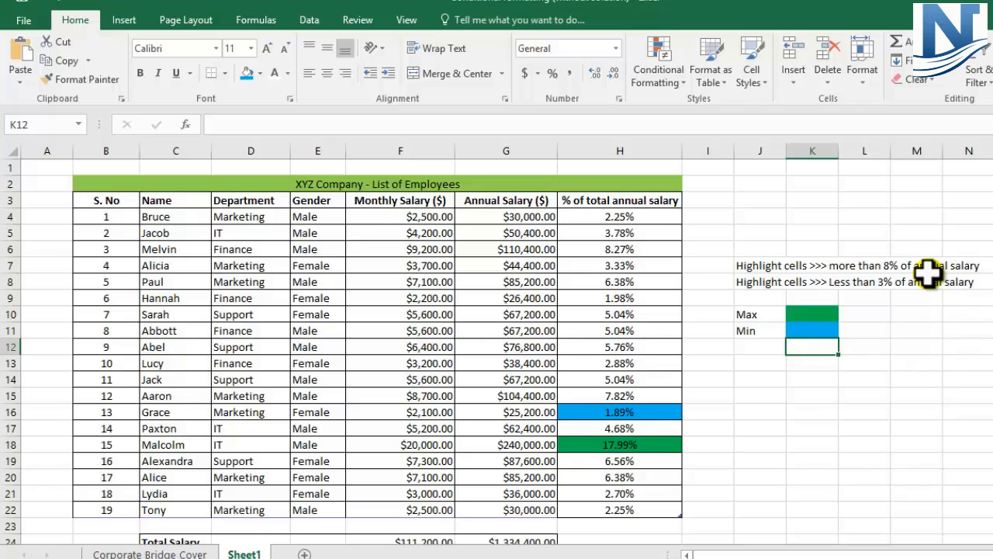
{"action": "left_click", "coordinate": [627, 411]}
{"action": "left_click", "coordinate": [626, 443]}
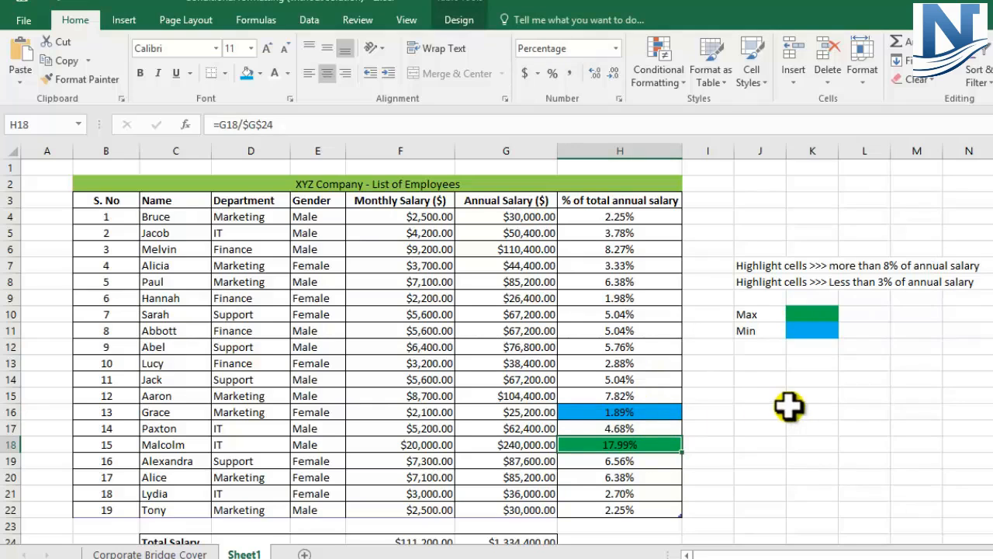
{"action": "left_click", "coordinate": [682, 85]}
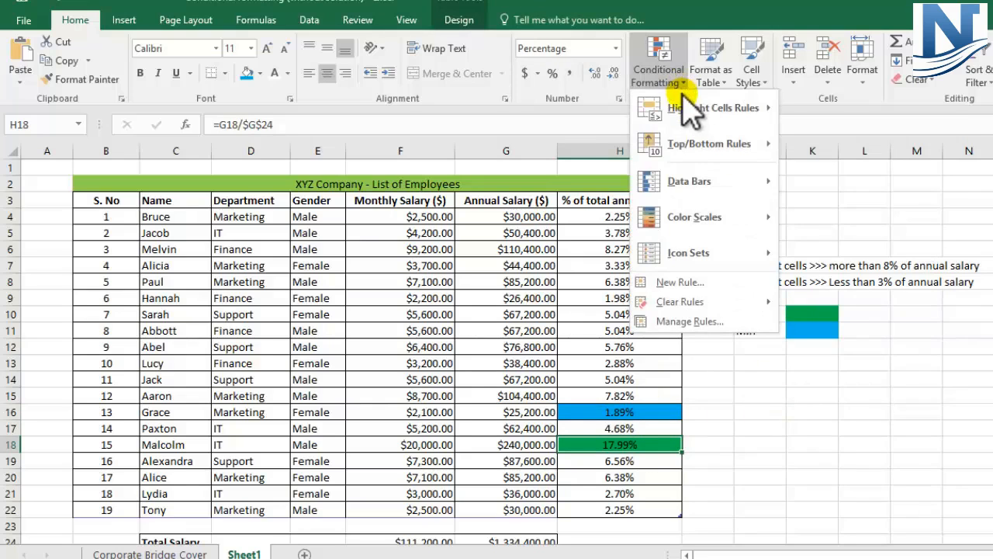
{"action": "mouse_move", "coordinate": [776, 198]}
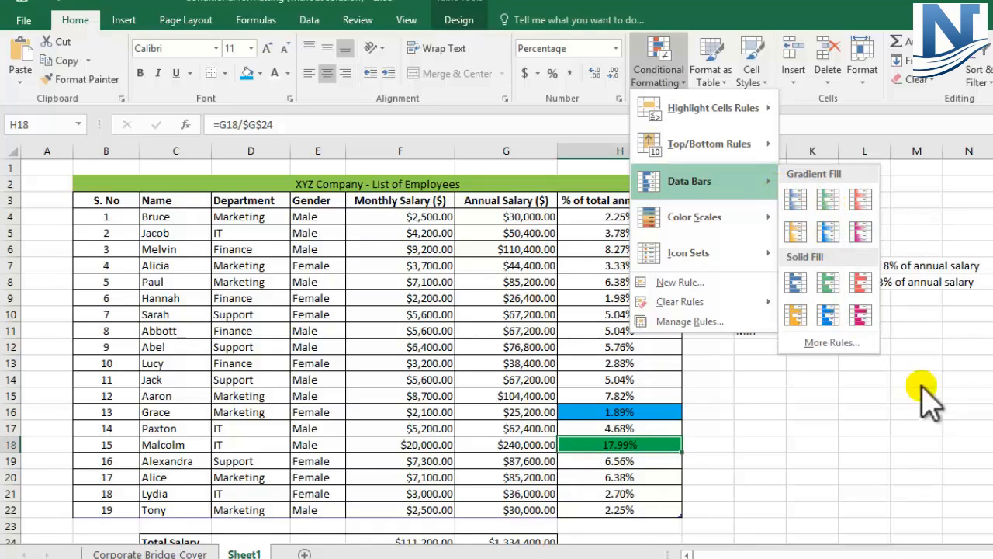
{"action": "left_click", "coordinate": [843, 505]}
{"action": "left_click", "coordinate": [821, 349]}
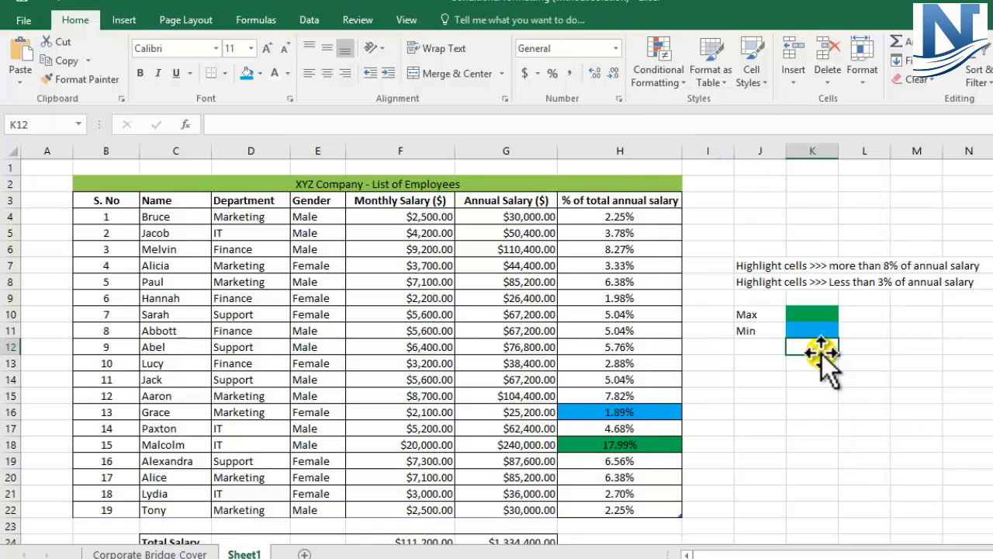